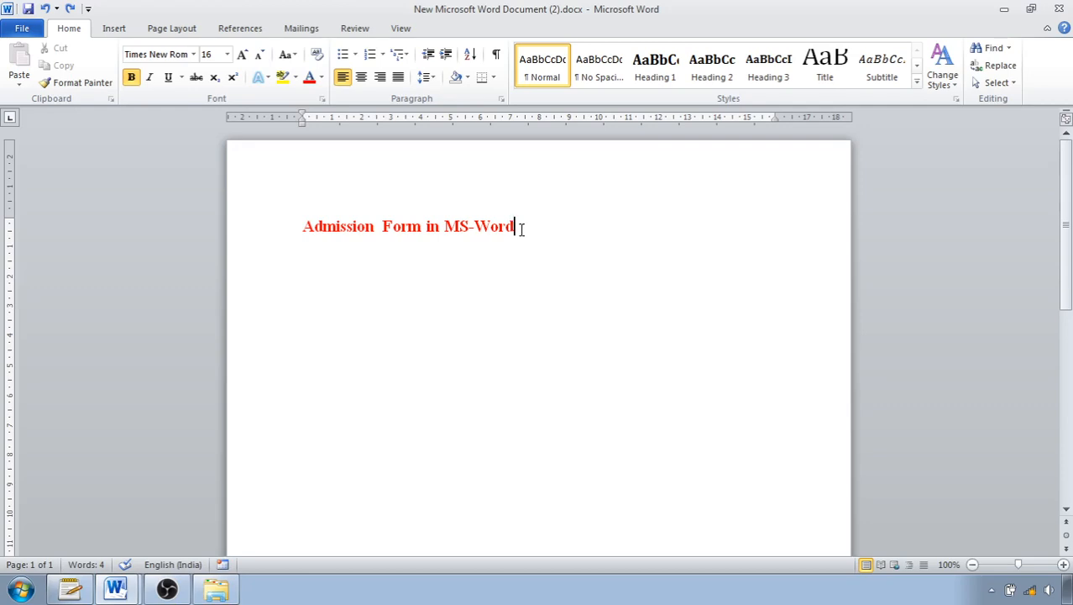
# Delete the existing "Admission Form in MS-Word" line from the page.
pyautogui.moveTo(521, 229); pyautogui.dragTo(321, 233)
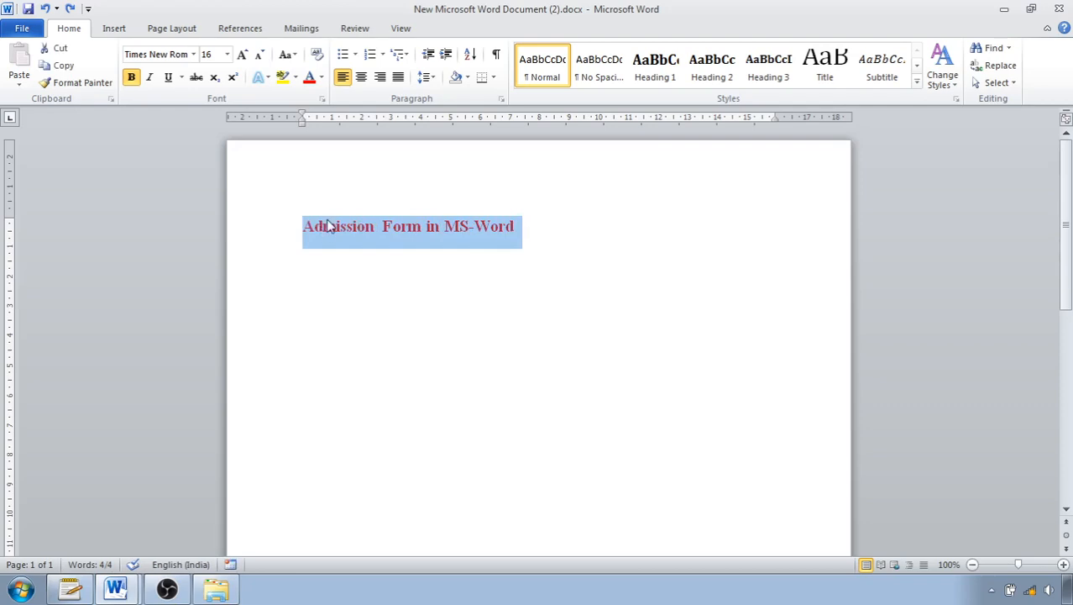
pyautogui.press('Delete')
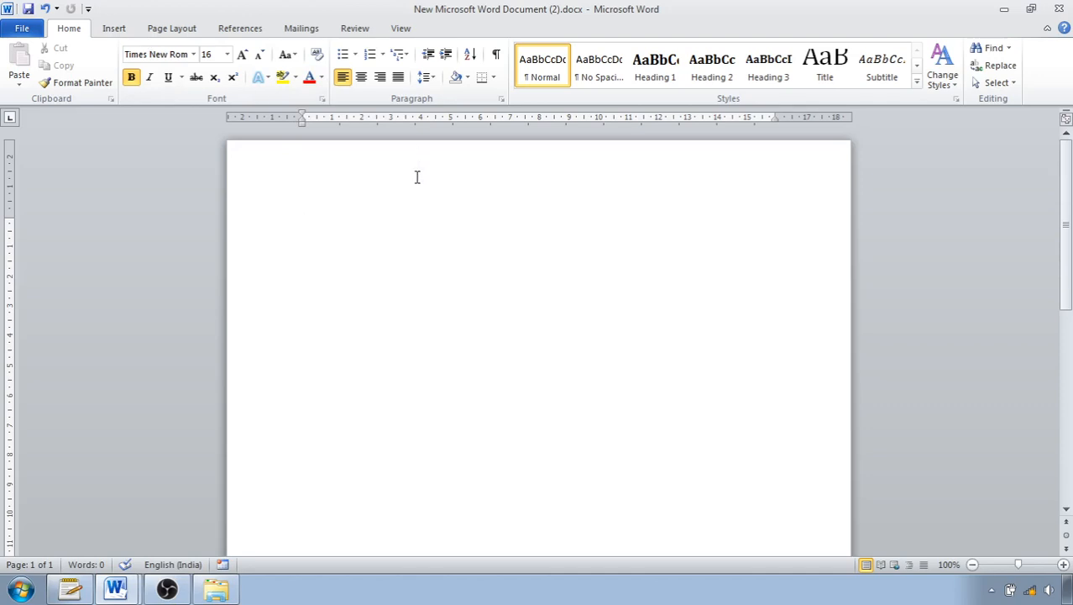
# Set the page margins to Narrow and the paper size to A4.
pyautogui.click(152, 40)
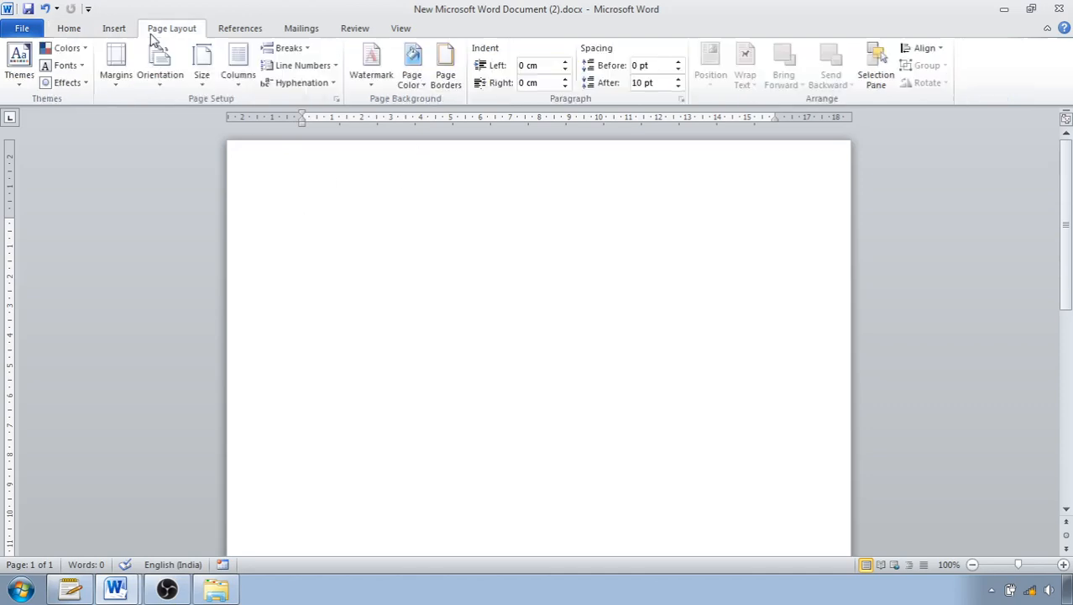
pyautogui.click(117, 78)
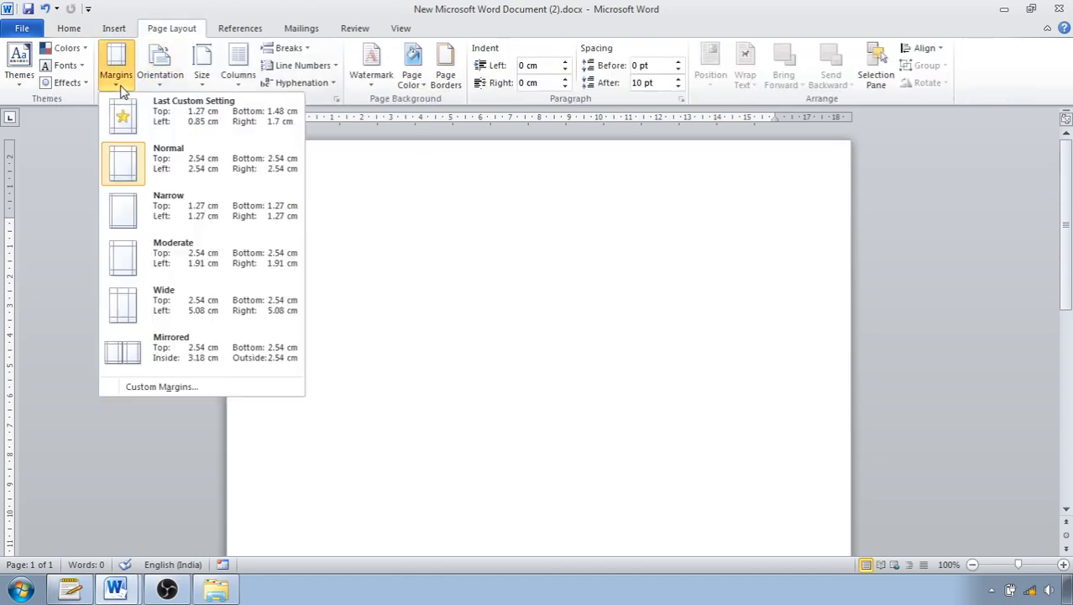
pyautogui.click(125, 223)
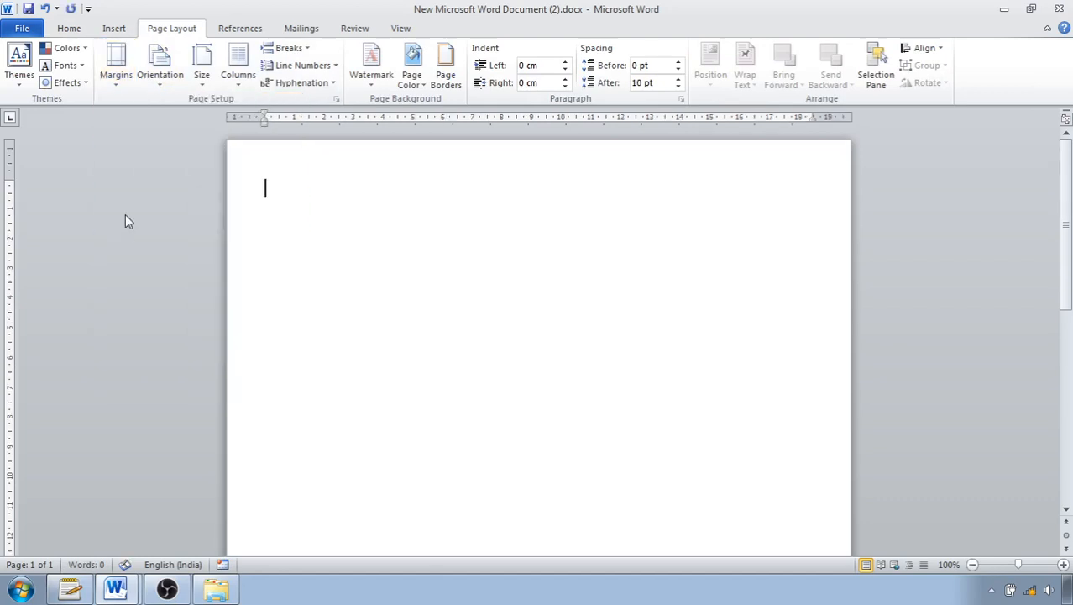
pyautogui.click(154, 84)
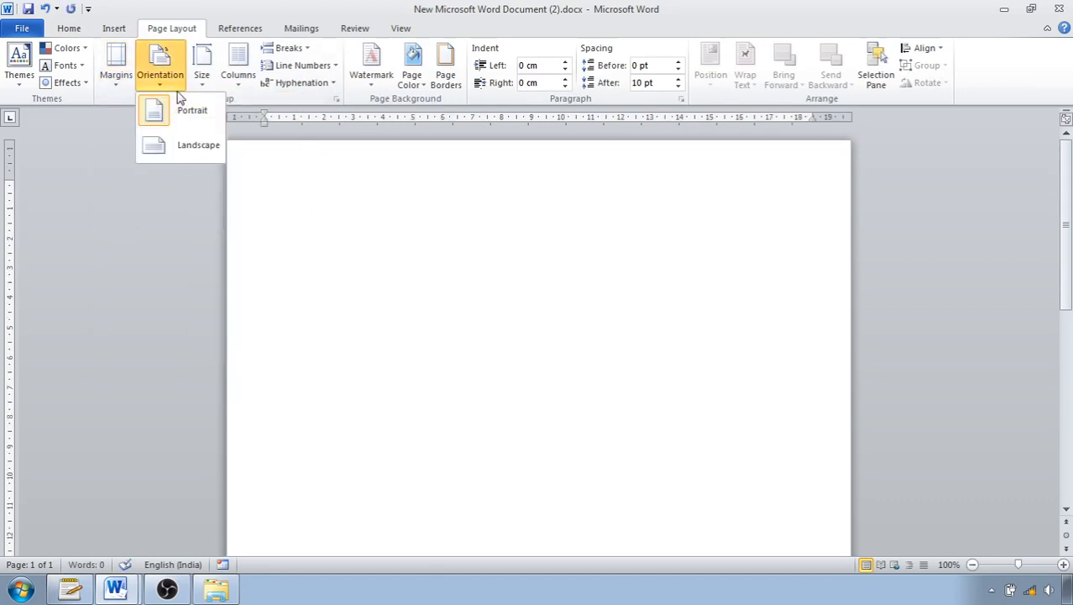
pyautogui.click(202, 77)
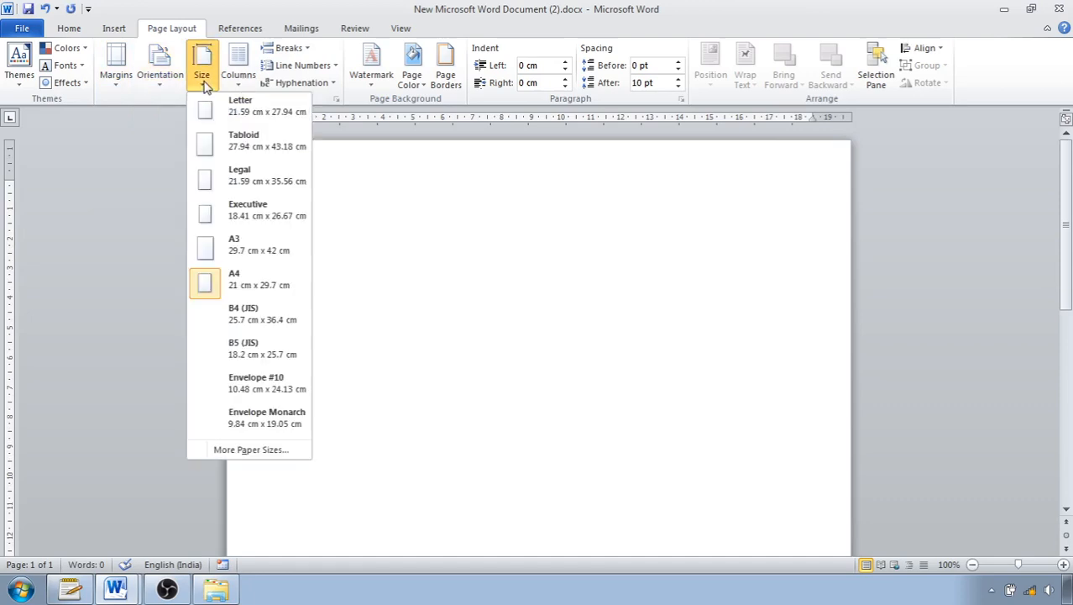
pyautogui.click(236, 277)
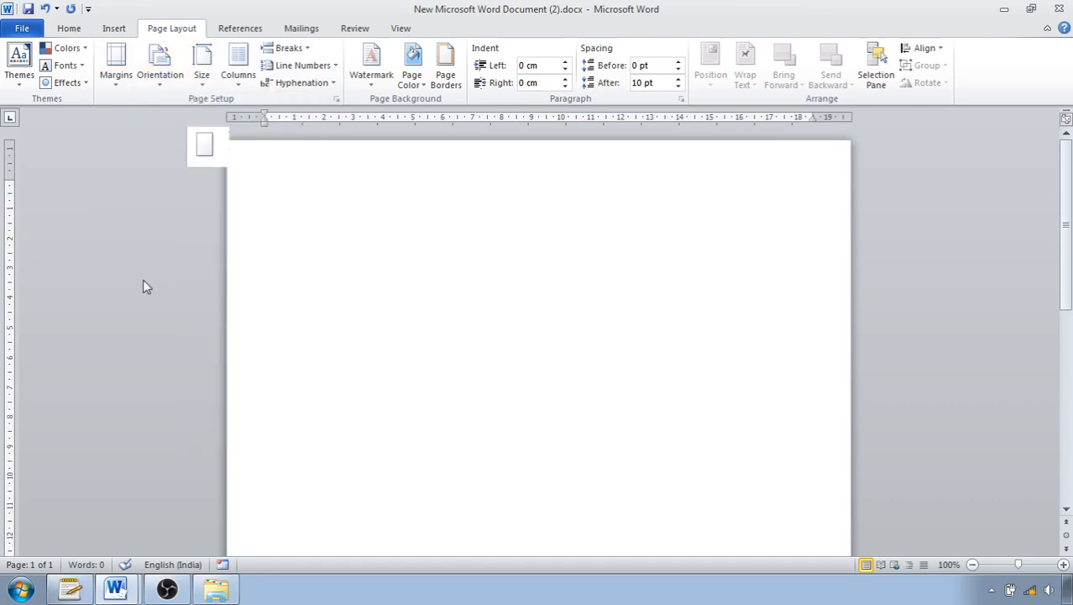
# Enter the bold heading "TECH SCHOOL" near the middle of the first line and start a new line.
pyautogui.click(71, 32)
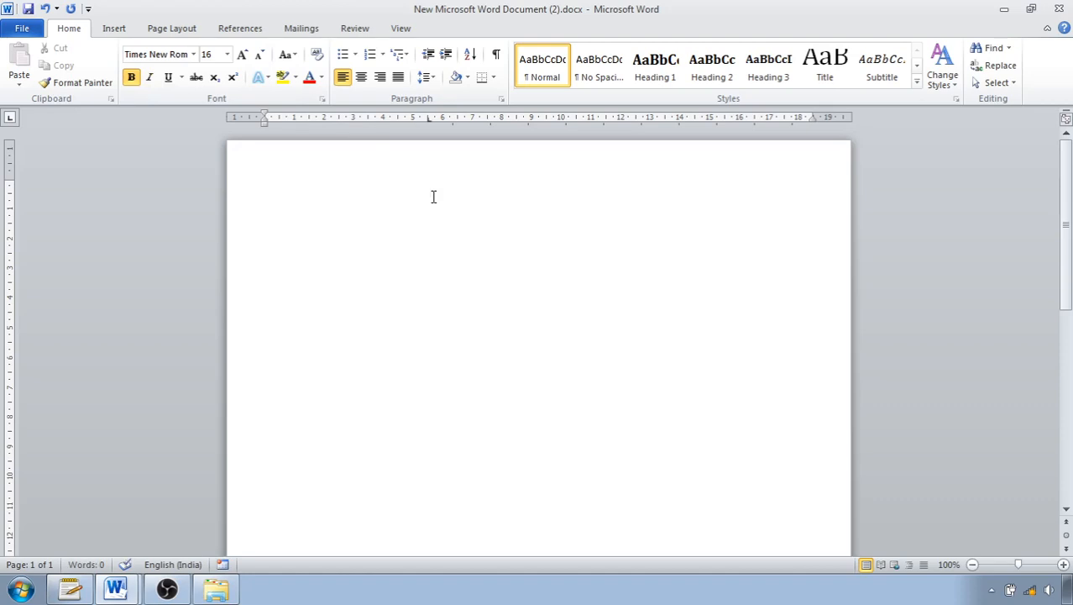
pyautogui.write('TECH')
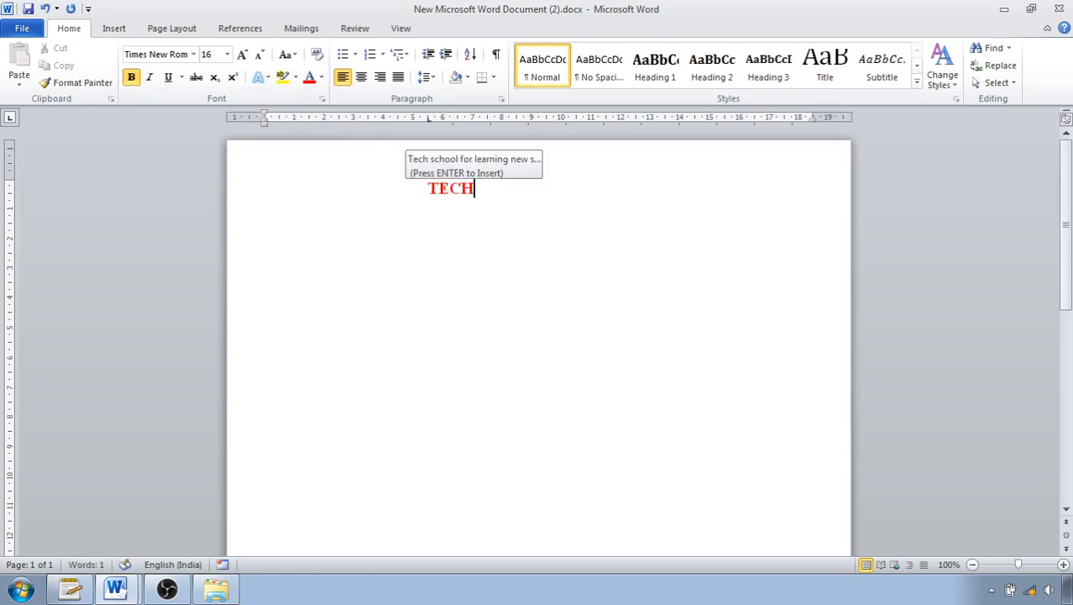
pyautogui.write(' S')
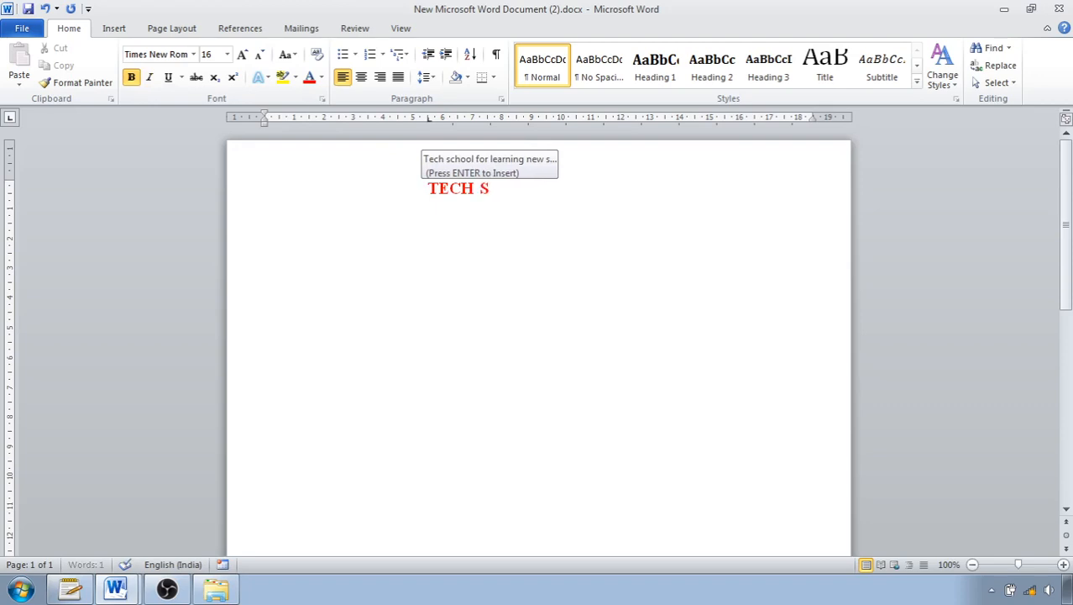
pyautogui.write('CHOOL')
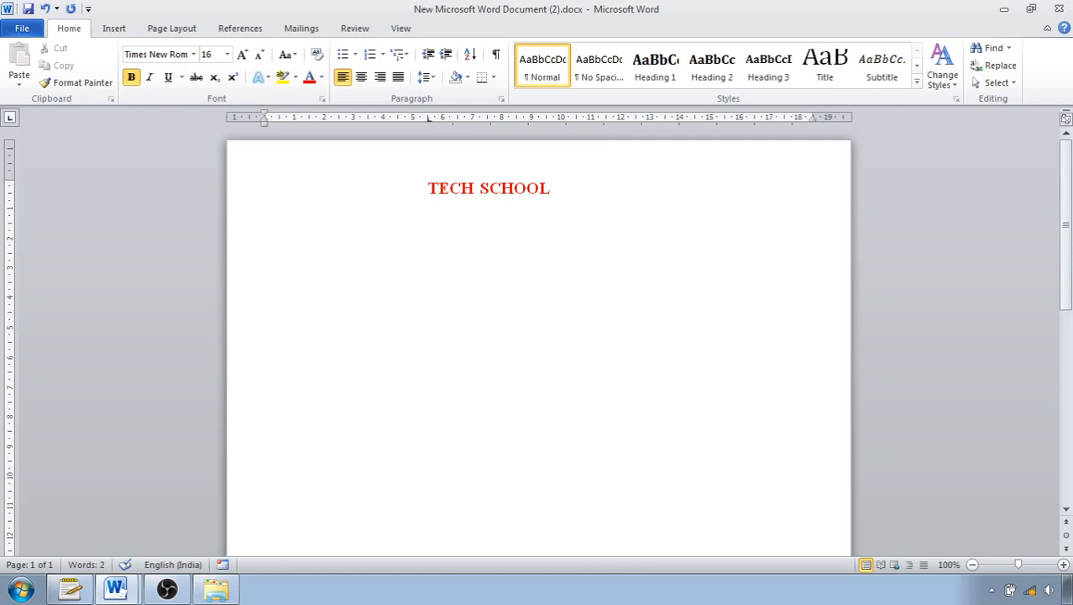
pyautogui.press('Return')
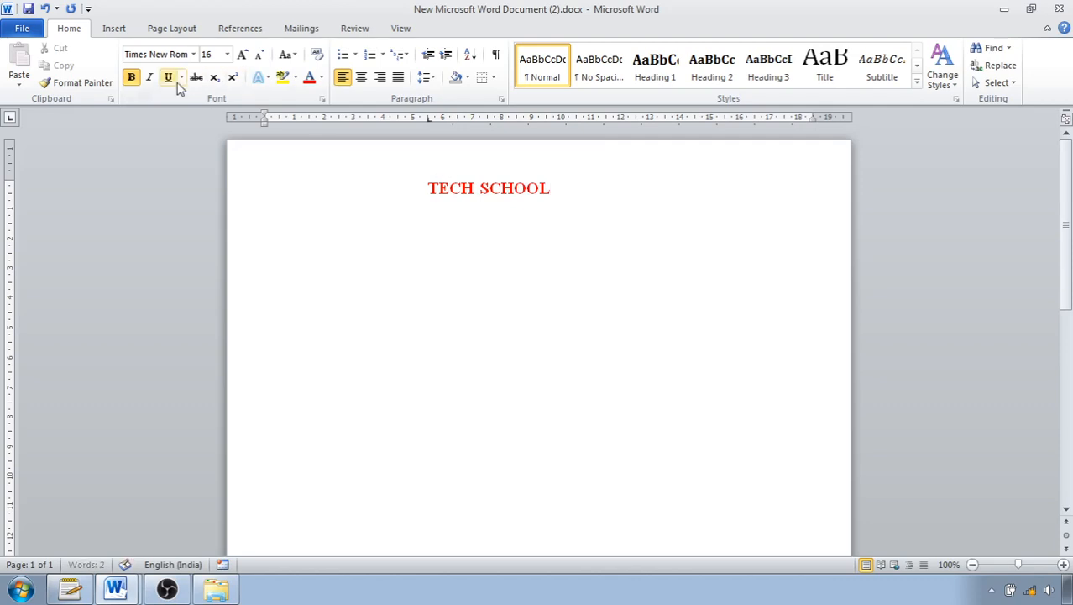
# Add a non-bold "Address:-" line below the TECH SCHOOL heading.
pyautogui.click(135, 77)
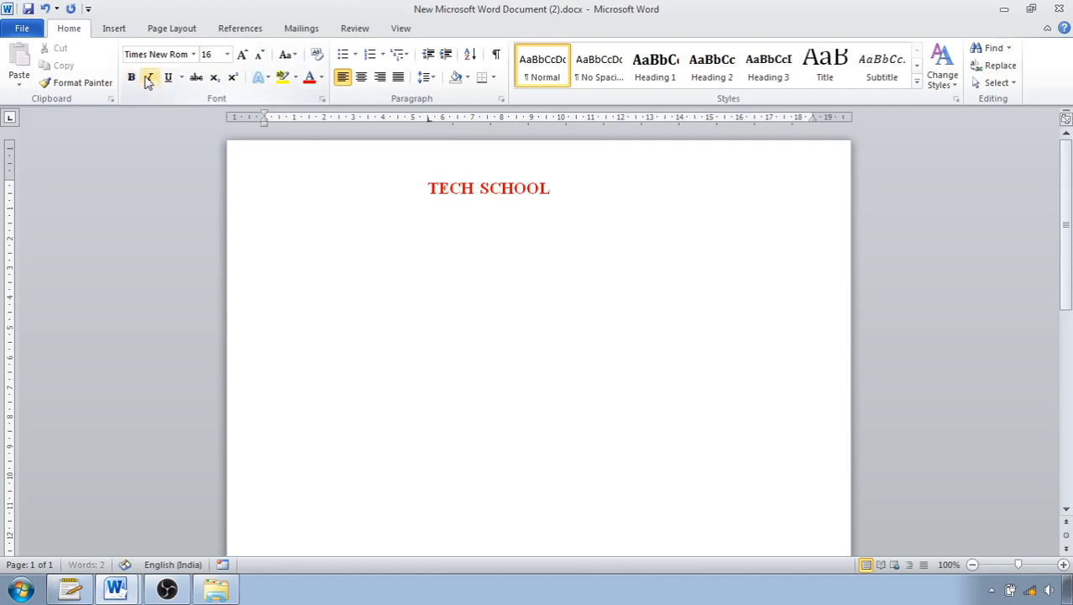
pyautogui.click(438, 196)
pyautogui.moveTo(426, 188); pyautogui.dragTo(550, 197)
pyautogui.click(438, 215)
pyautogui.doubleClick(434, 208)
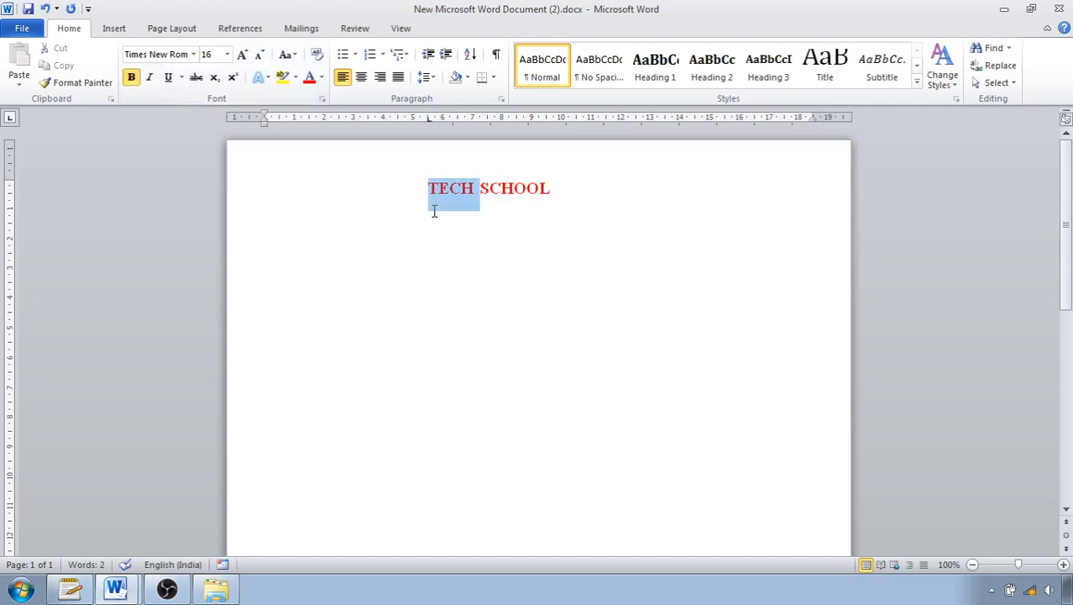
pyautogui.click(434, 218)
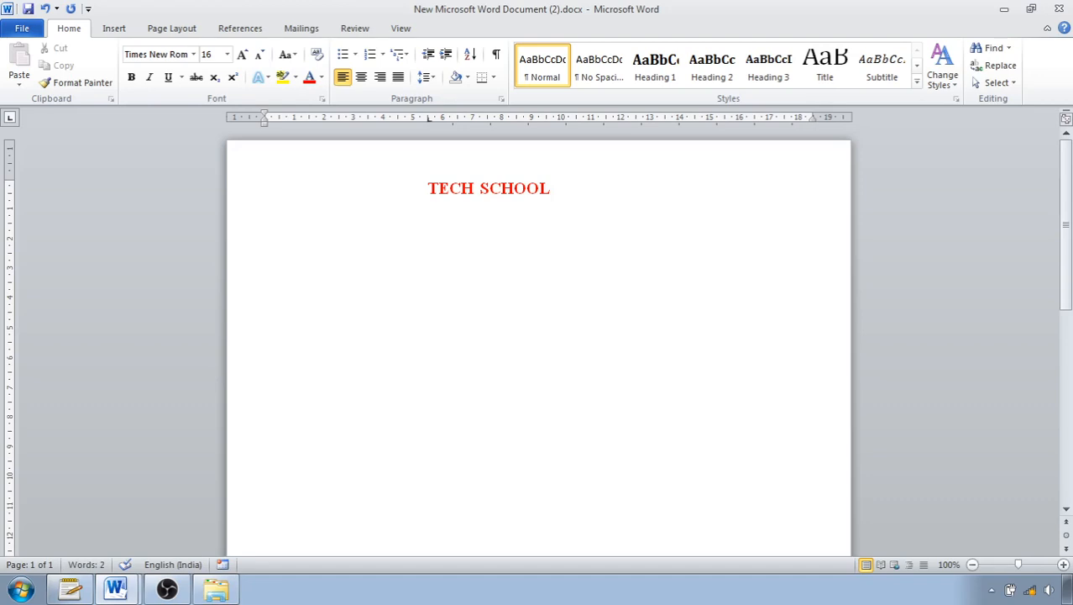
pyautogui.write('adress')
pyautogui.press('BackSpace')
pyautogui.press('BackSpace')
pyautogui.press('BackSpace')
pyautogui.press('BackSpace')
pyautogui.write('dress')
pyautogui.write(':')
# Add the lines "Contact number:-" and "Email id.:-" below the address line.
pyautogui.write('conta')
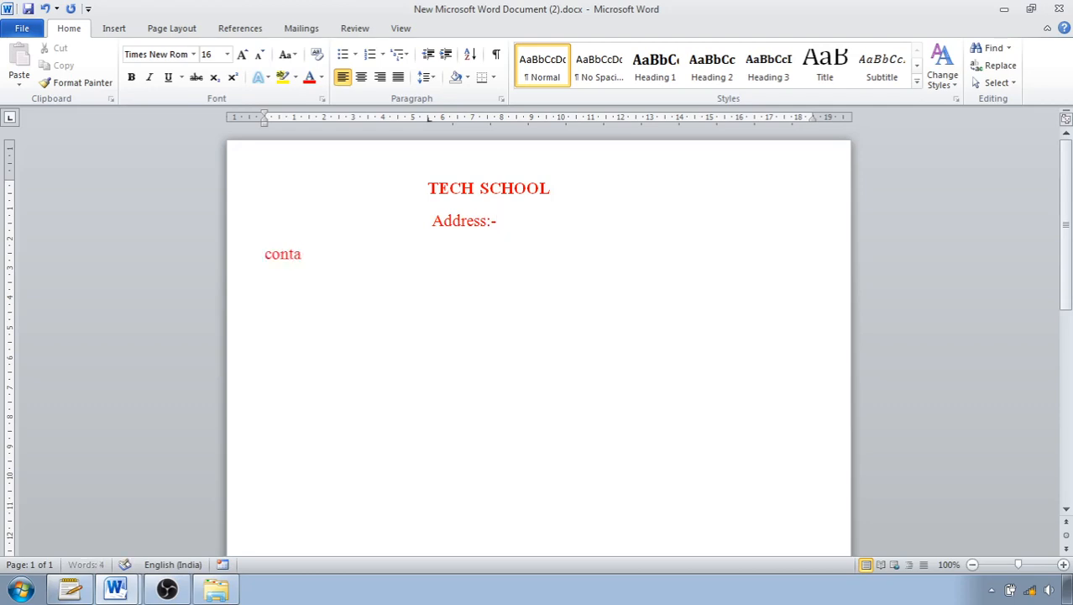
pyautogui.write('ct ')
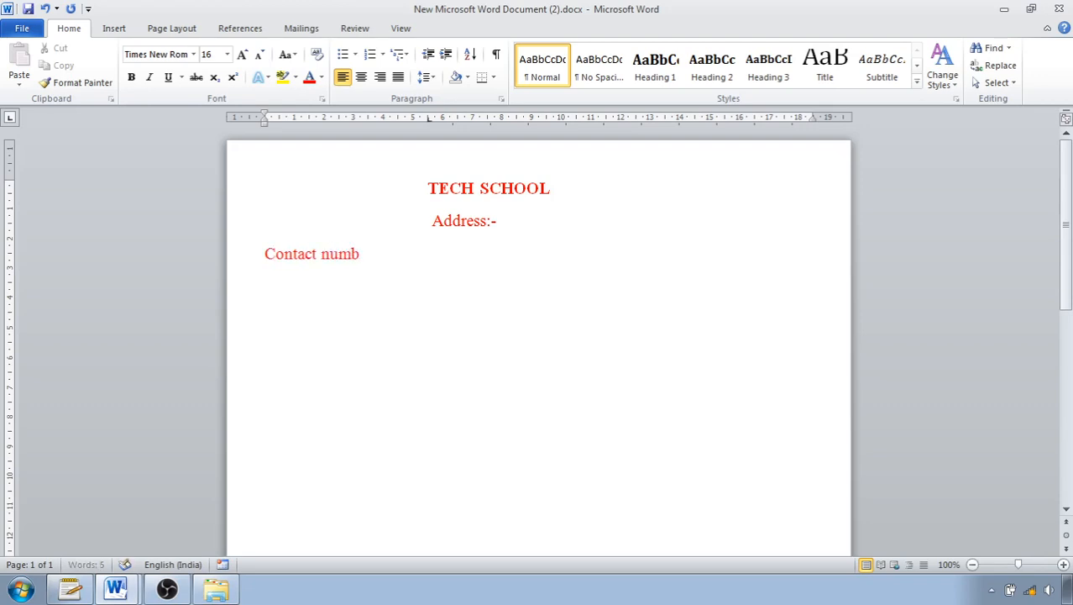
pyautogui.write('number')
pyautogui.press('Return')
pyautogui.write('e')
pyautogui.press('BackSpace')
pyautogui.press('BackSpace')
pyautogui.press('BackSpace')
pyautogui.write('mail')
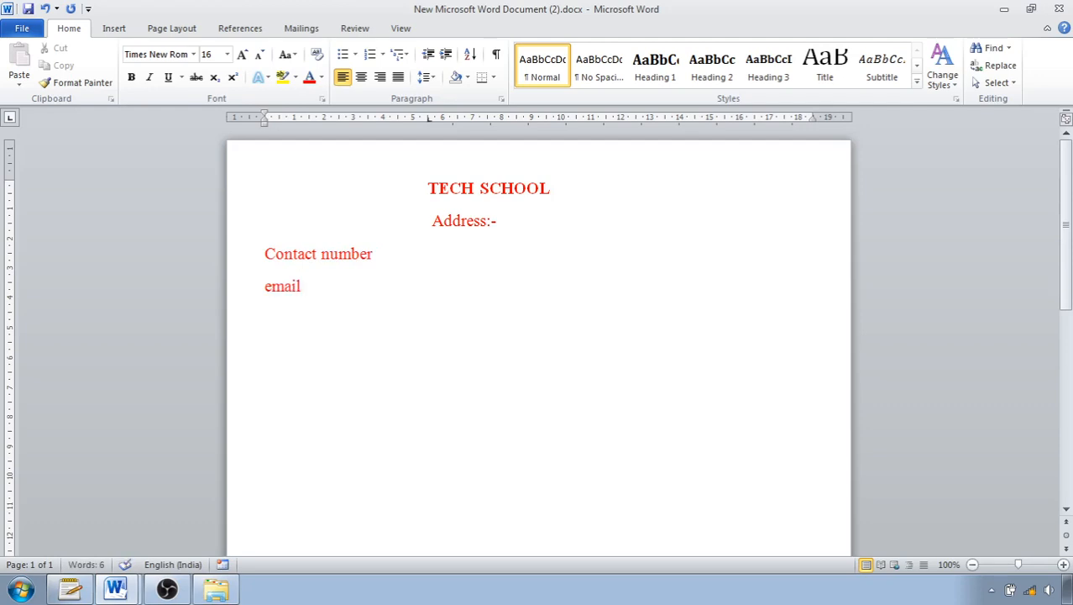
pyautogui.write(' id.:-')
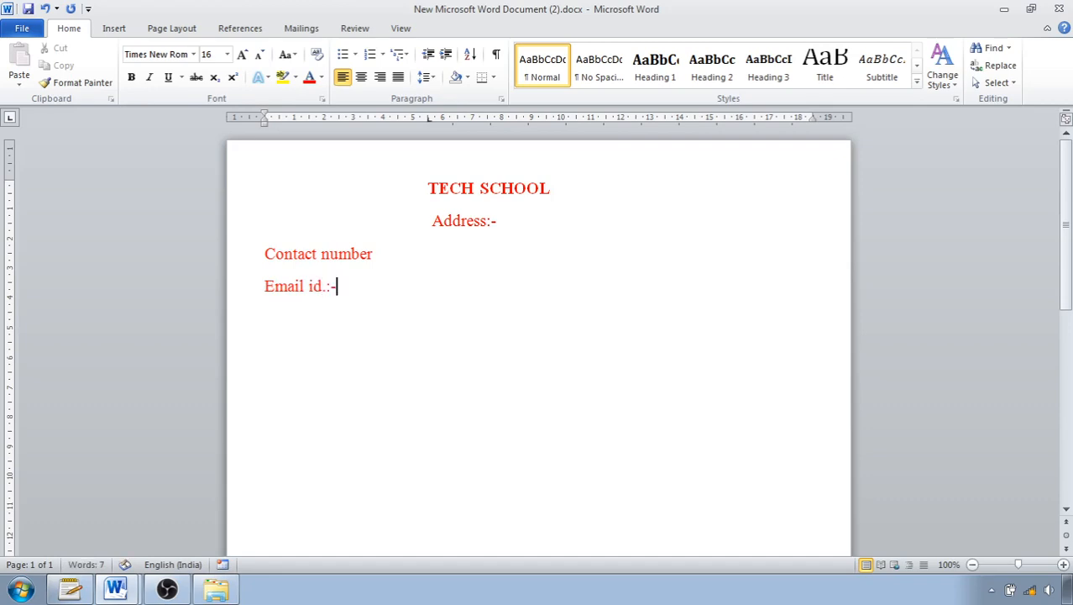
pyautogui.click(373, 255)
pyautogui.write(':-')
# Center the heading and the address, contact number and email lines on the page.
pyautogui.moveTo(431, 220); pyautogui.dragTo(491, 283)
pyautogui.click(361, 76)
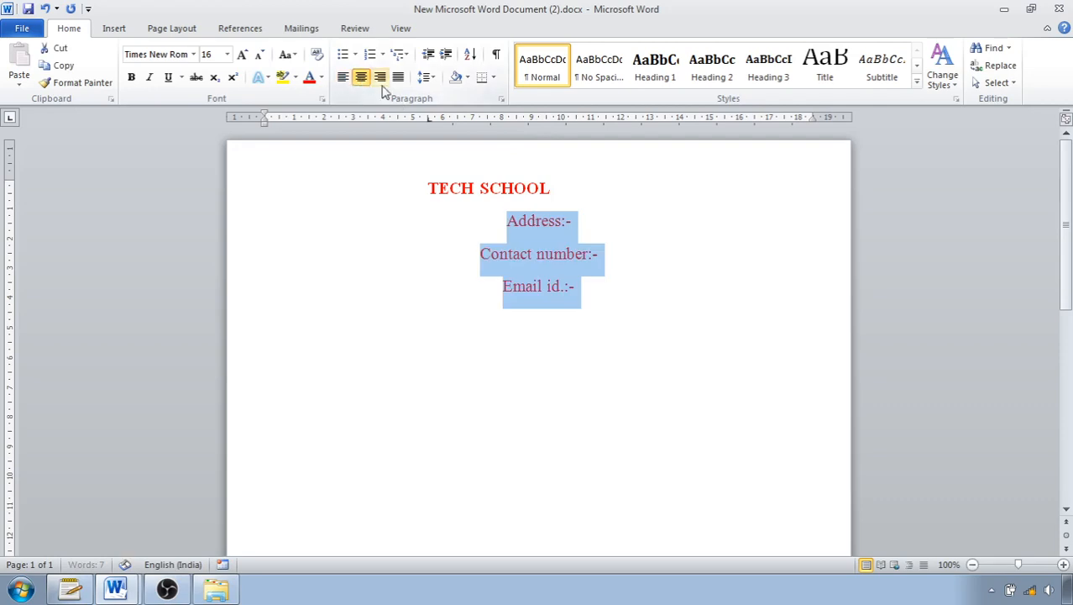
pyautogui.moveTo(430, 188); pyautogui.dragTo(577, 289)
pyautogui.click(361, 76)
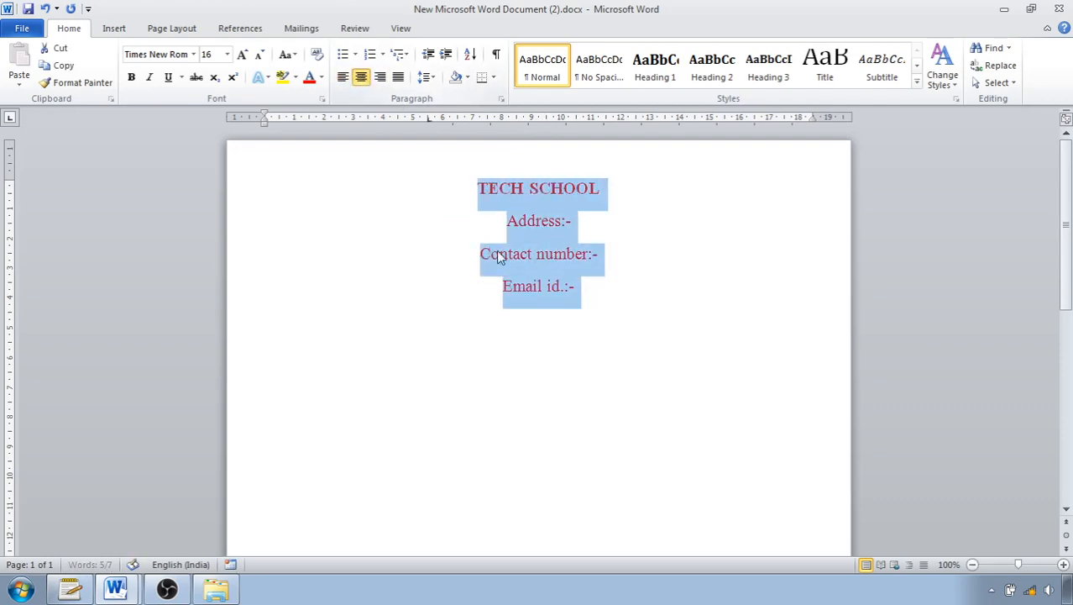
# Remove the space after paragraphs in the address, contact number and email lines.
pyautogui.click(509, 220)
pyautogui.moveTo(508, 221); pyautogui.dragTo(578, 278)
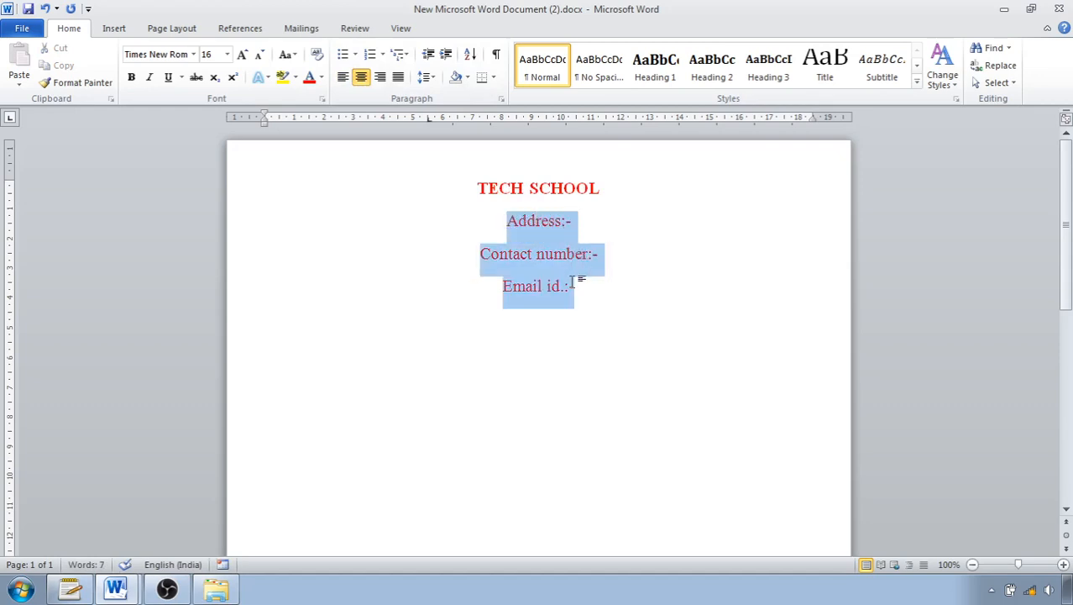
pyautogui.click(424, 82)
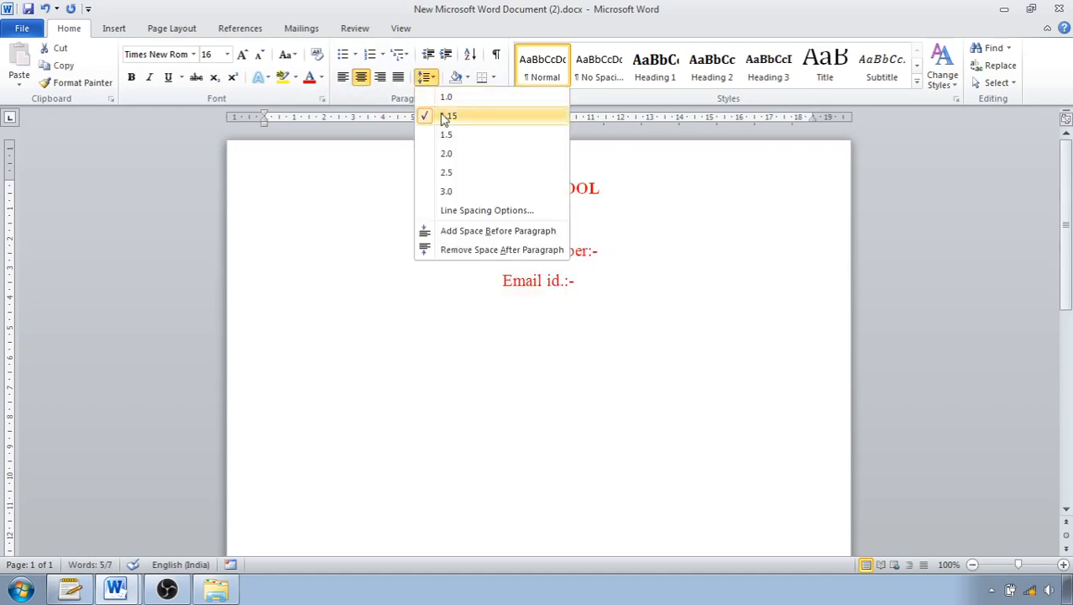
pyautogui.click(454, 250)
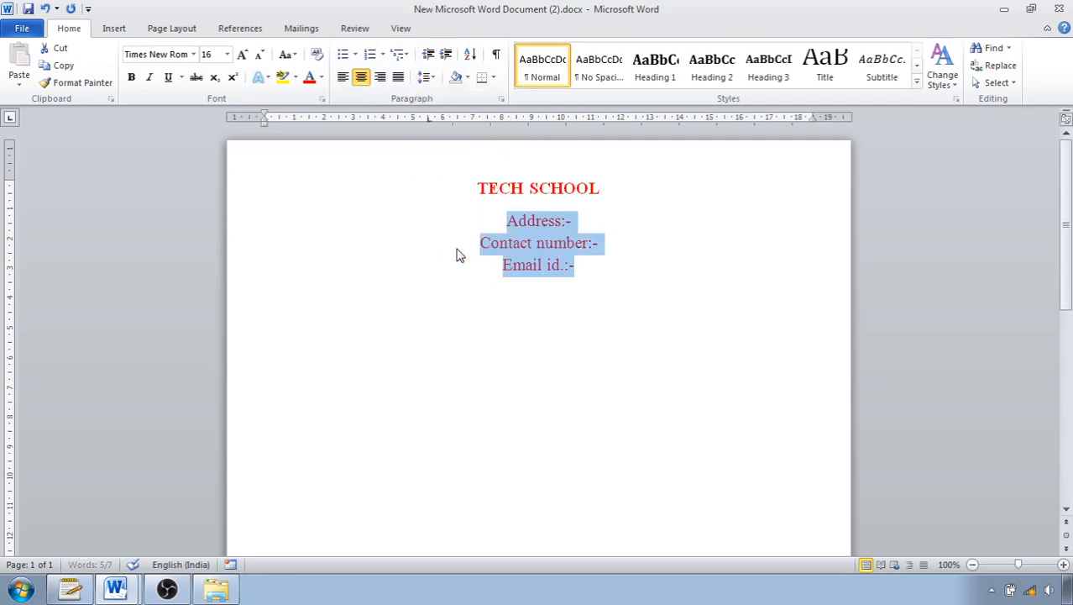
# Format the address, contact number and email lines as black text at size 12.
pyautogui.click(322, 79)
pyautogui.click(325, 101)
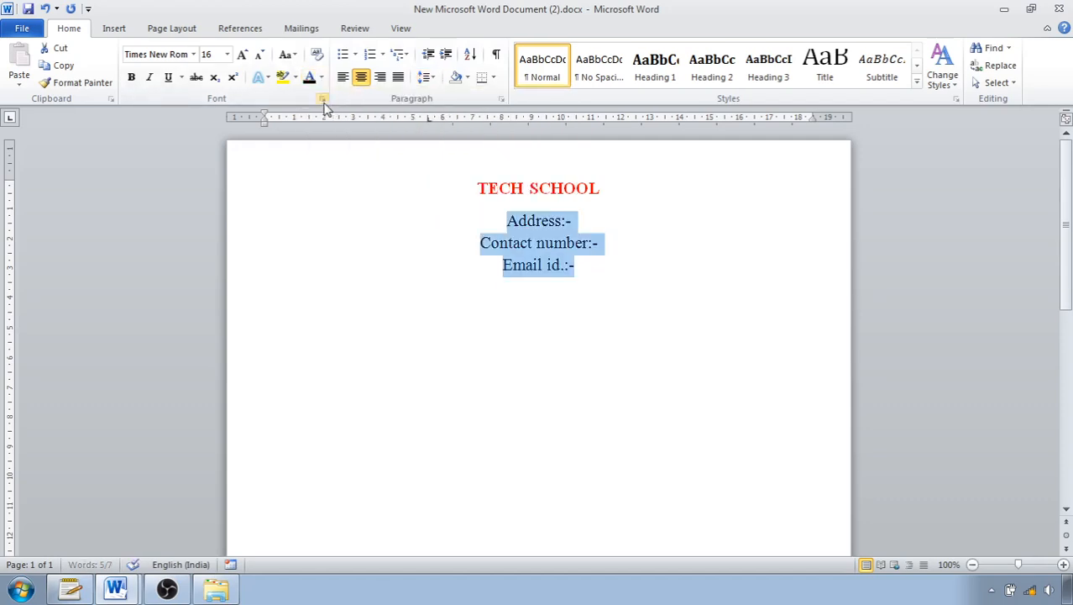
pyautogui.click(259, 57)
pyautogui.click(260, 56)
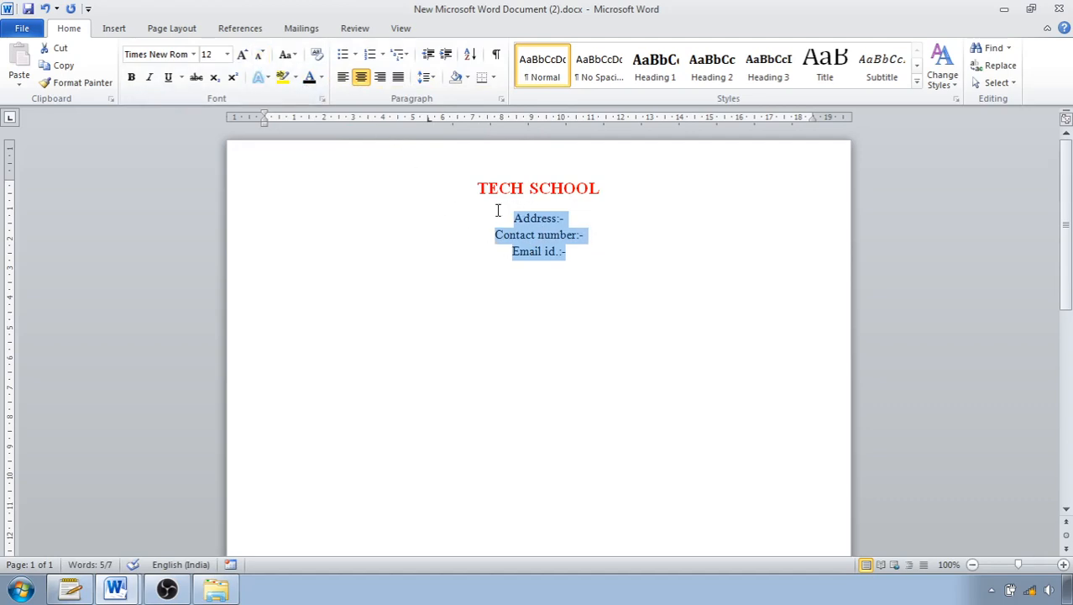
# Enlarge the TECH SCHOOL heading to font size 20.
pyautogui.moveTo(472, 186); pyautogui.dragTo(600, 194)
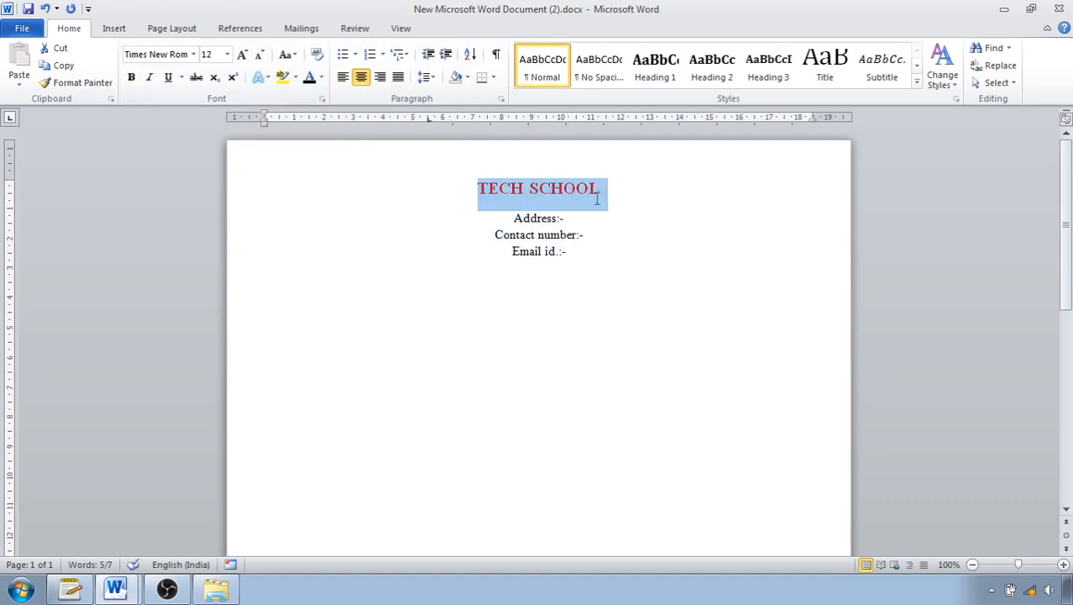
pyautogui.click(242, 55)
pyautogui.click(242, 56)
pyautogui.click(241, 56)
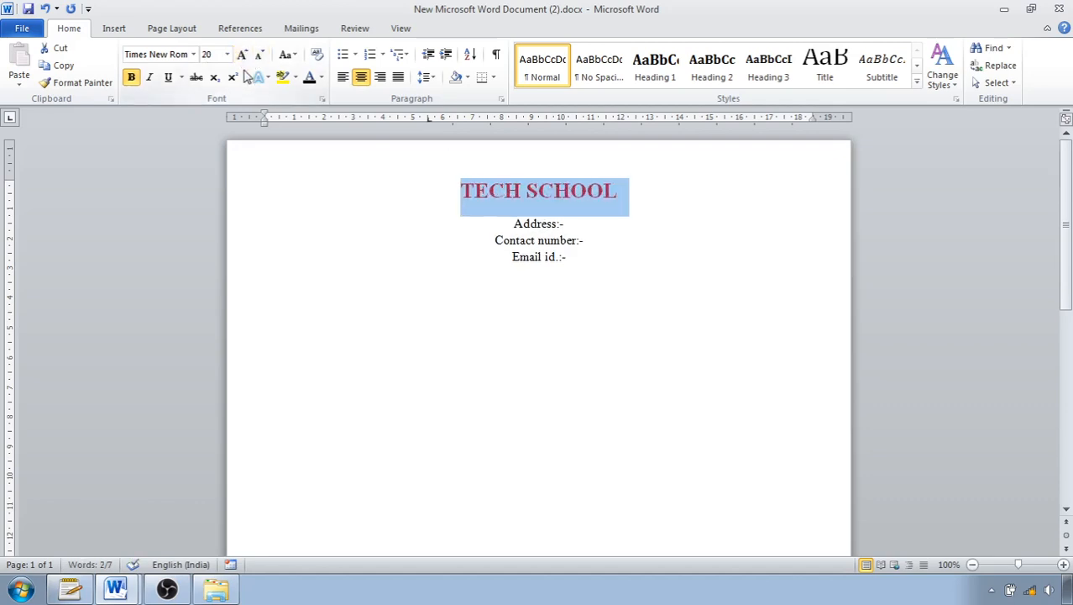
# Draw a rectangle about 4.18 cm high and 4 cm wide to the right of the heading and contact lines.
pyautogui.click(119, 31)
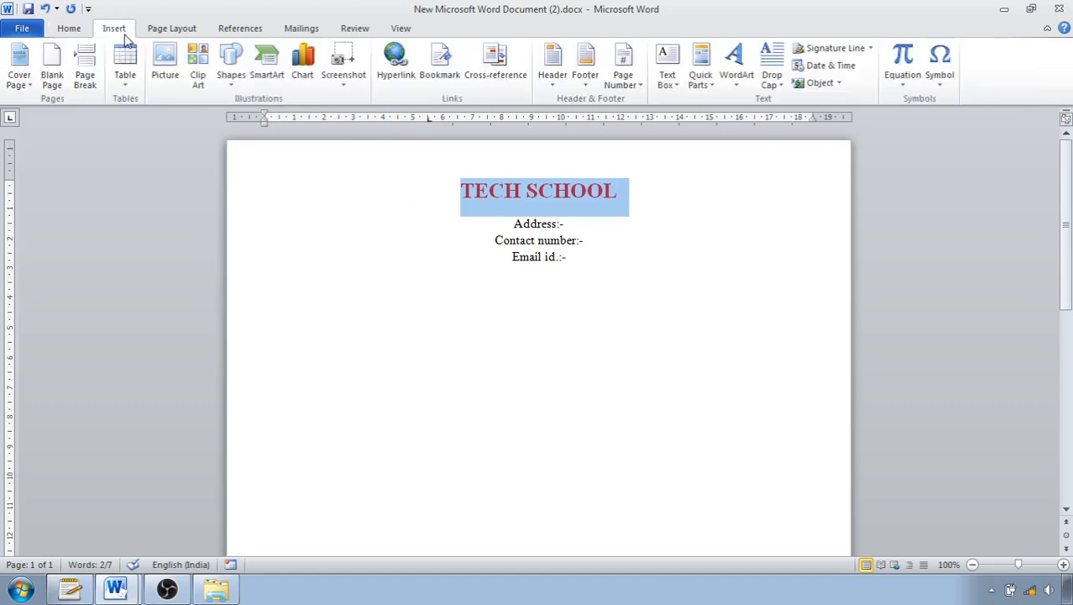
pyautogui.click(170, 84)
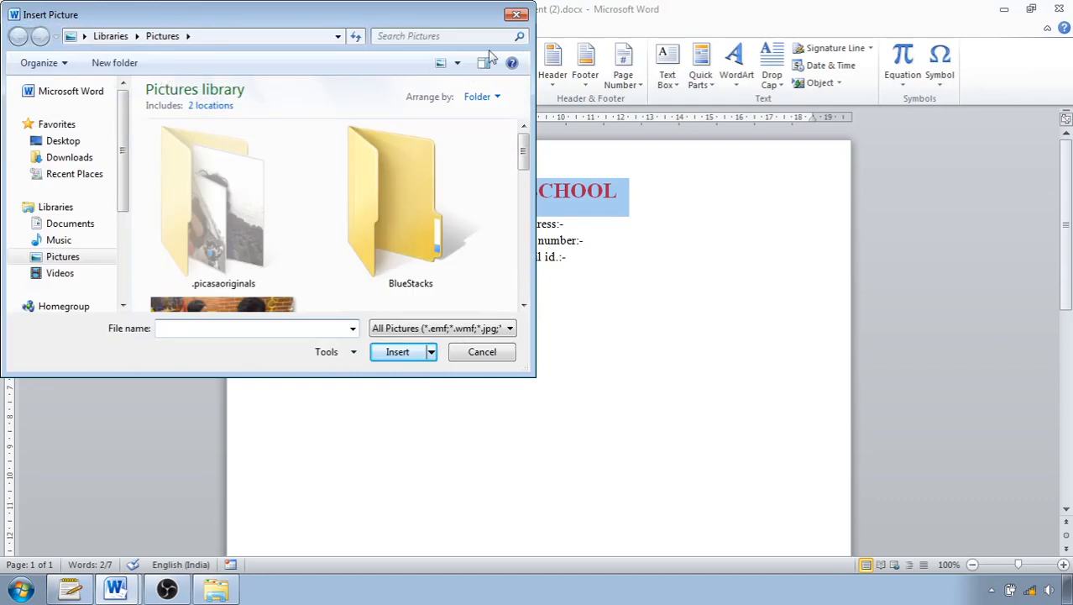
pyautogui.click(517, 11)
pyautogui.click(231, 67)
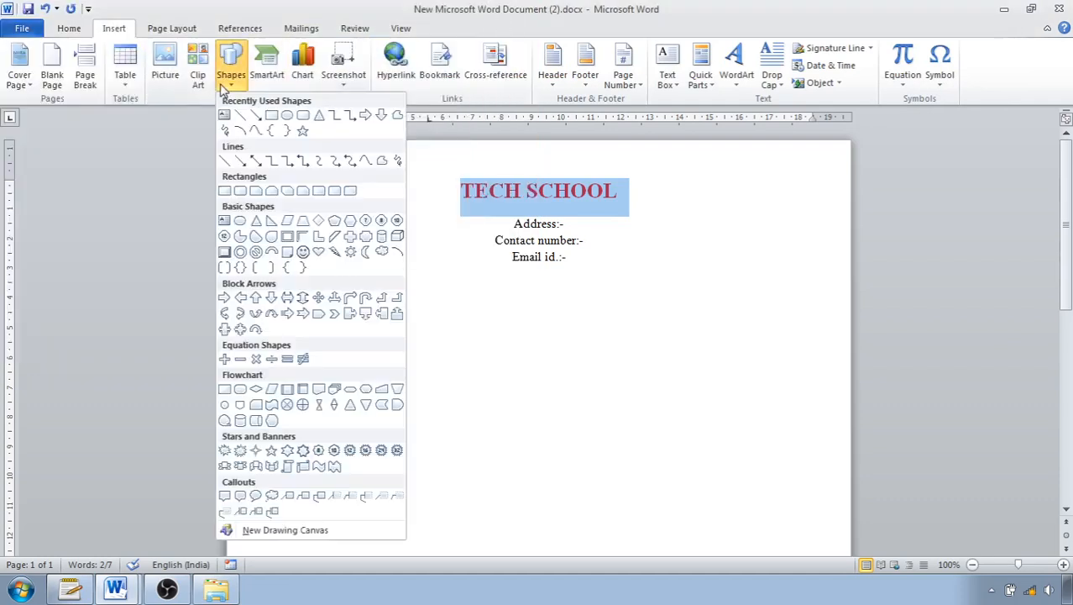
pyautogui.click(268, 115)
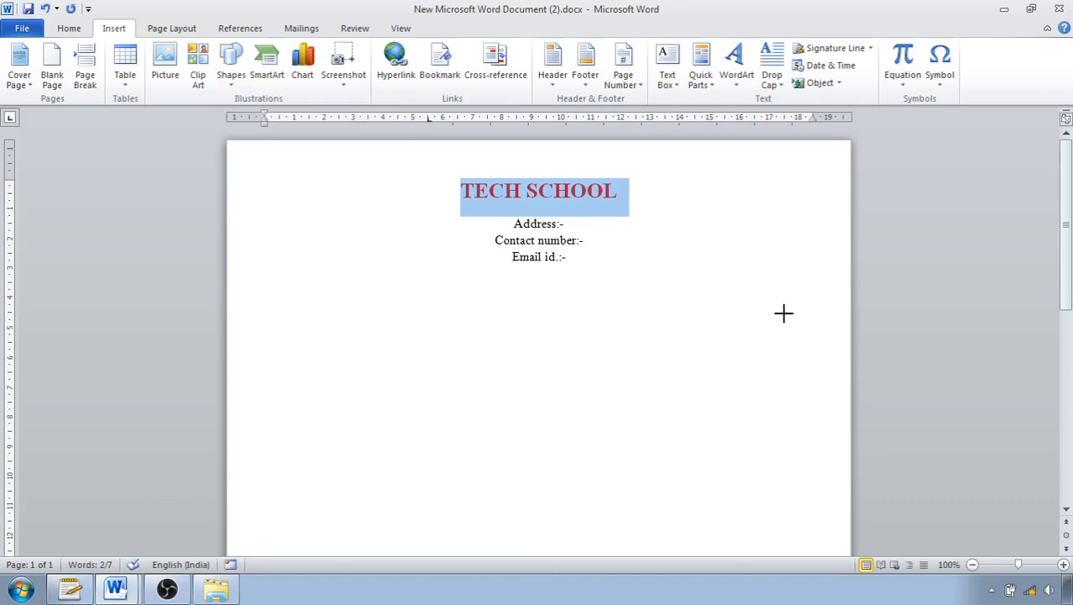
pyautogui.moveTo(802, 316); pyautogui.dragTo(683, 192)
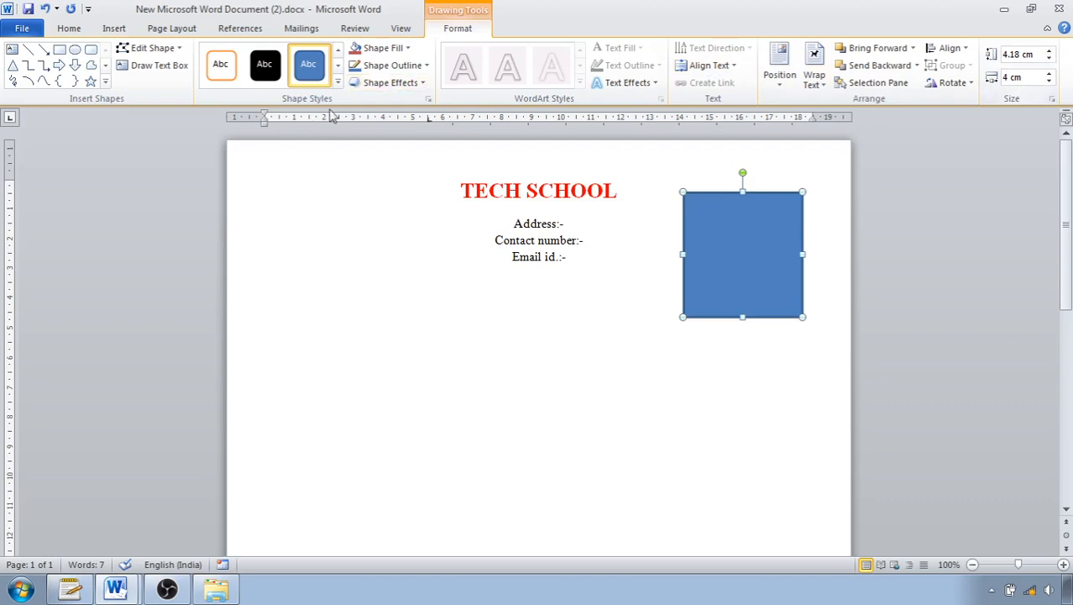
# Apply the black outline style with no colored fill to the rectangle beside the school heading.
pyautogui.click(338, 82)
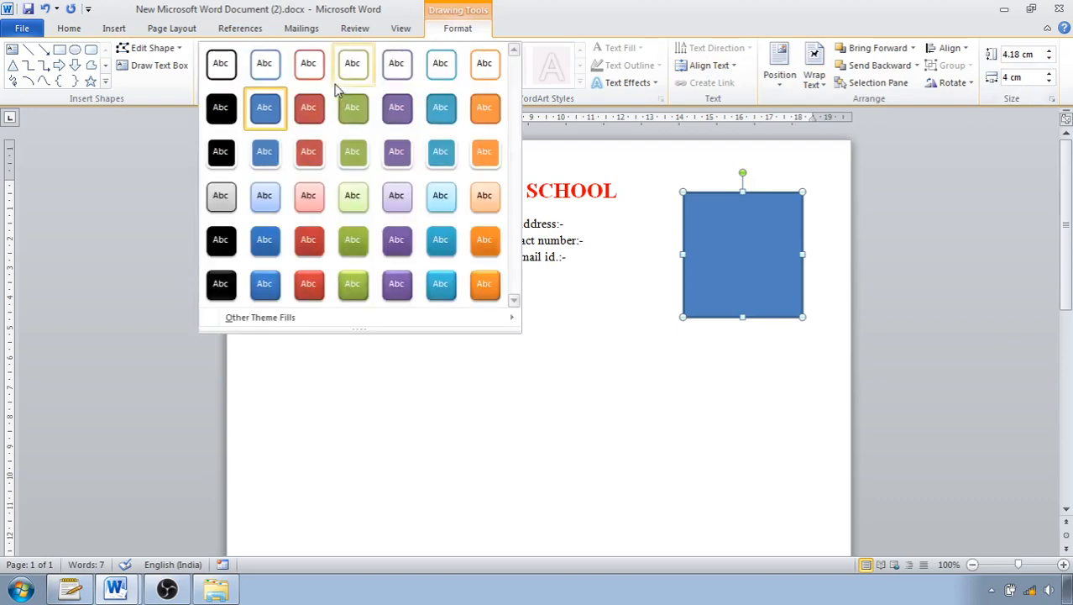
pyautogui.click(222, 72)
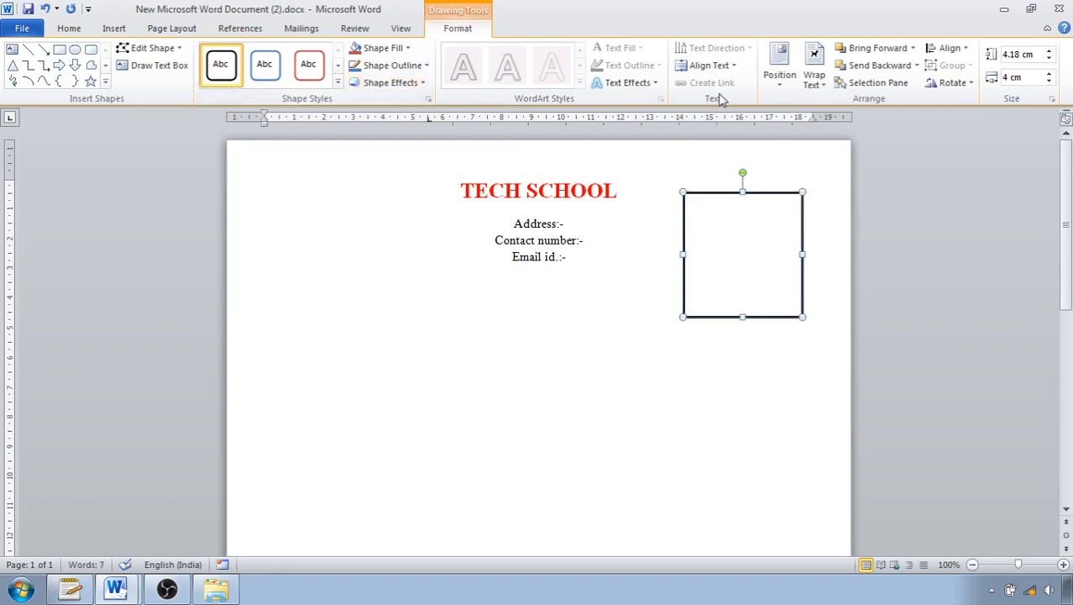
# Draw a text box about 1.03 cm high and 2.49 cm wide inside the rectangle and enter "Paste your photo".
pyautogui.click(118, 30)
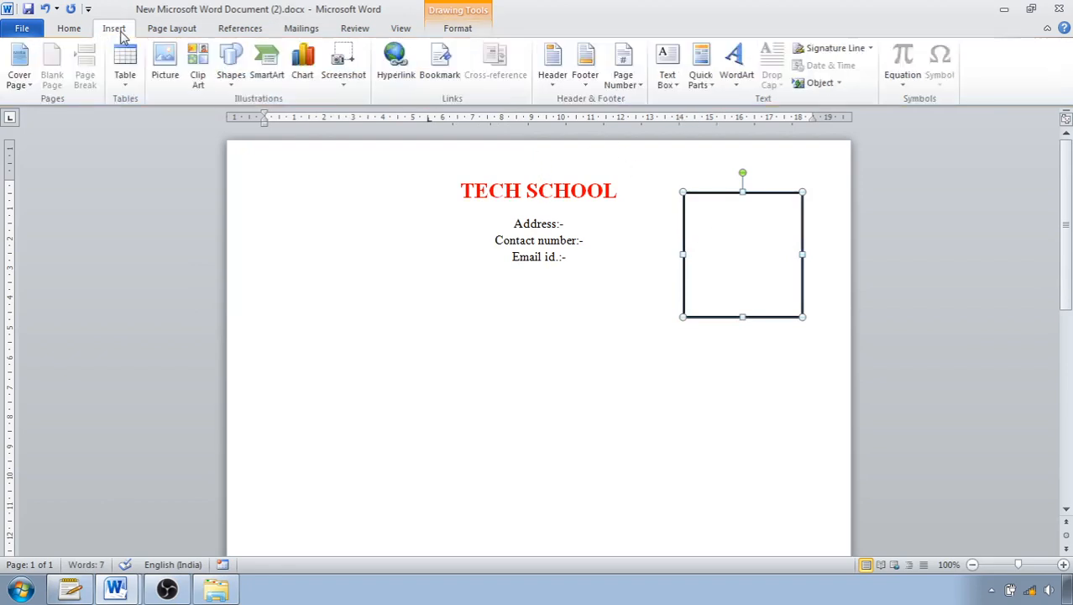
pyautogui.click(669, 87)
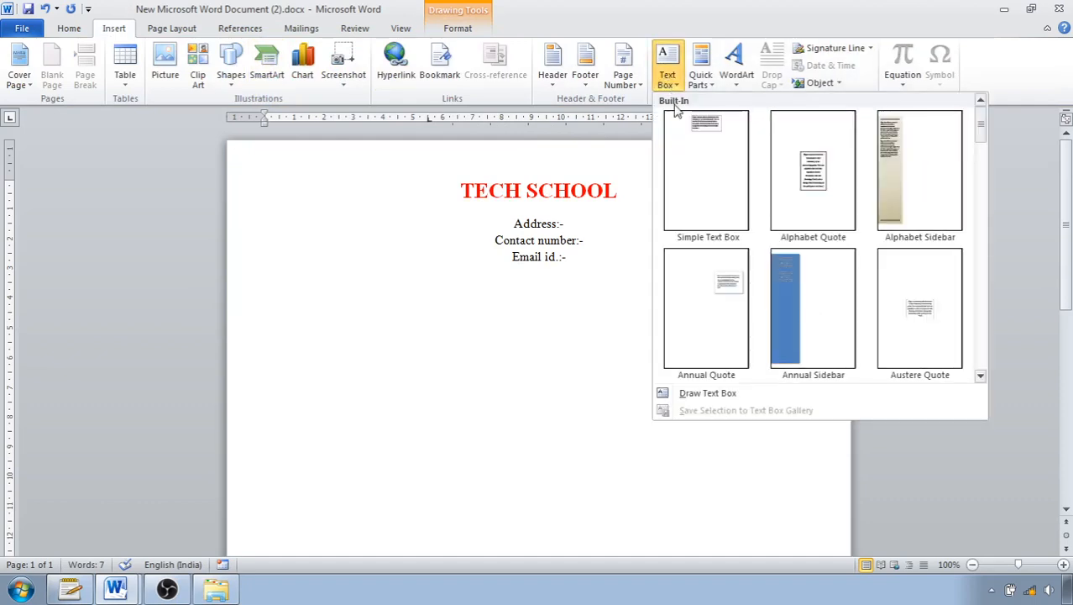
pyautogui.click(707, 393)
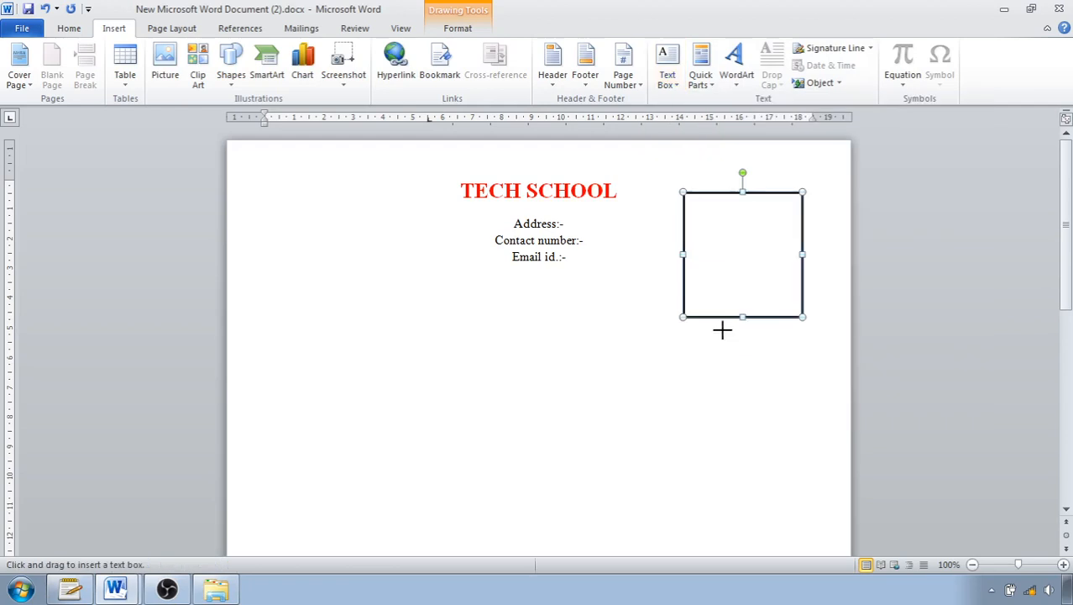
pyautogui.moveTo(711, 262); pyautogui.dragTo(784, 266)
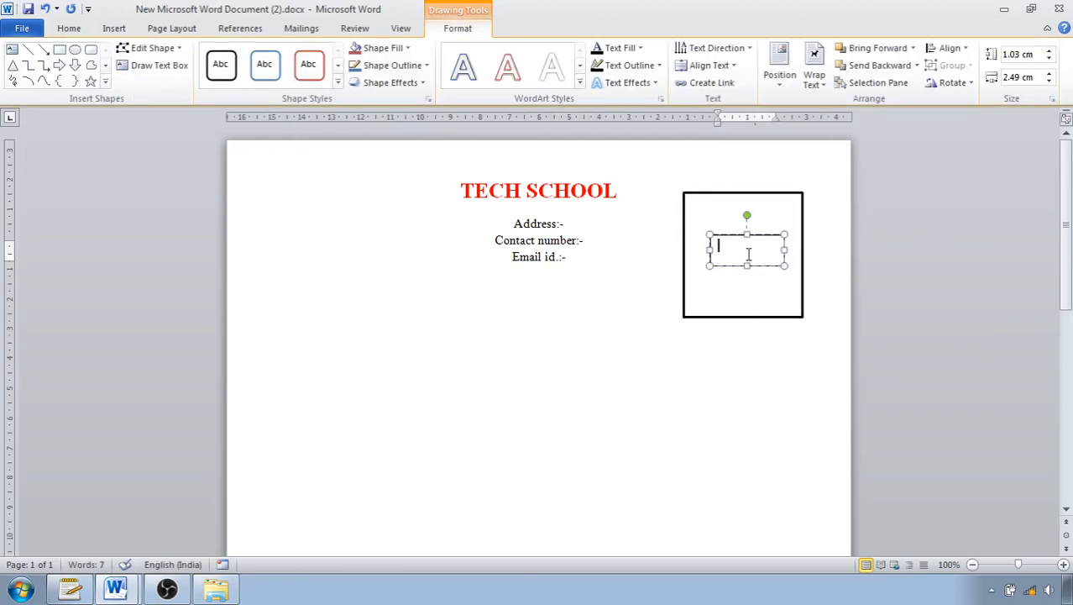
pyautogui.write('paste your photo')
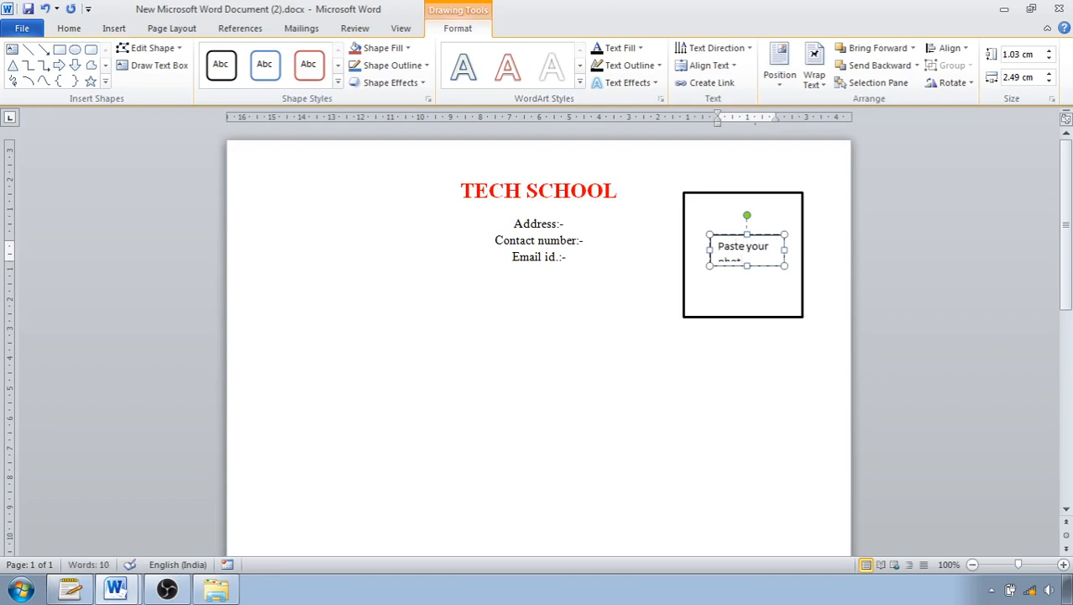
# Widen the text box to about 3.12 cm and reduce its completed "Paste your photo" text to size 10.
pyautogui.moveTo(710, 249); pyautogui.dragTo(690, 249)
pyautogui.tripleClick(702, 248)
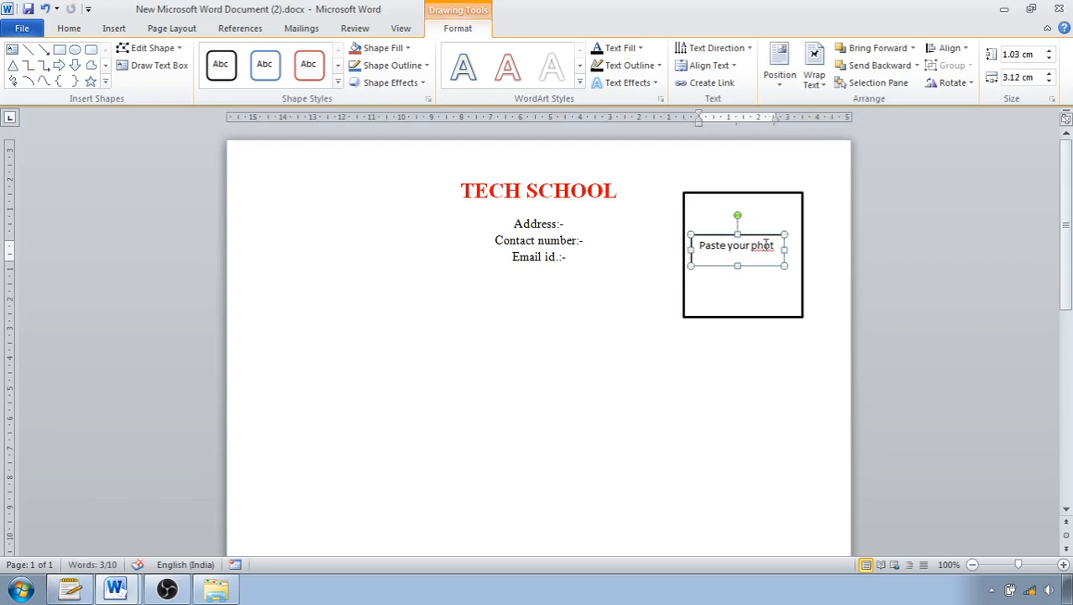
pyautogui.write('o')
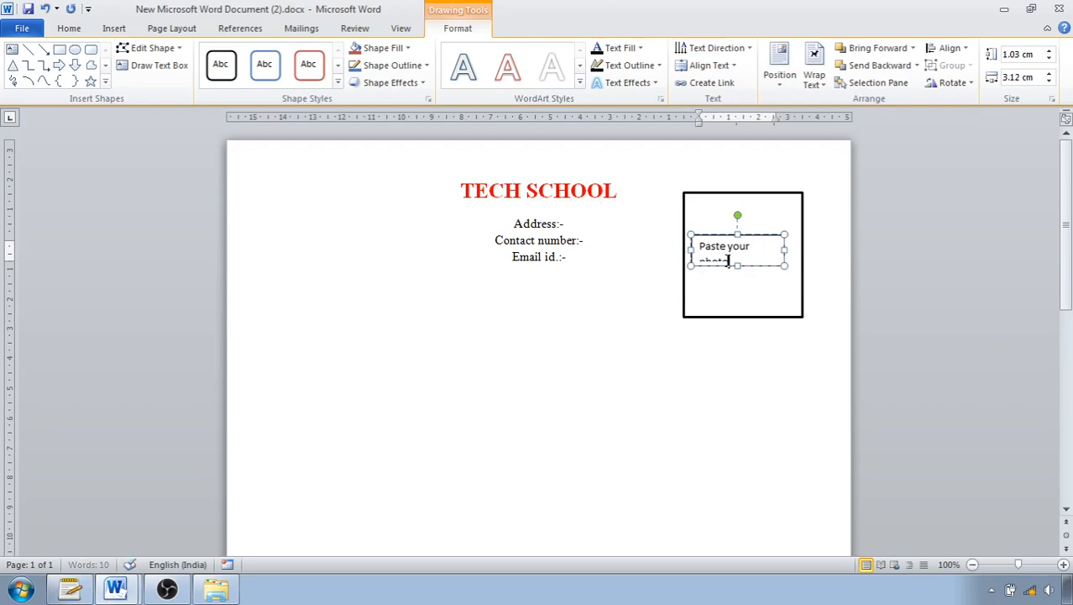
pyautogui.moveTo(728, 262); pyautogui.dragTo(690, 245)
pyautogui.click(69, 28)
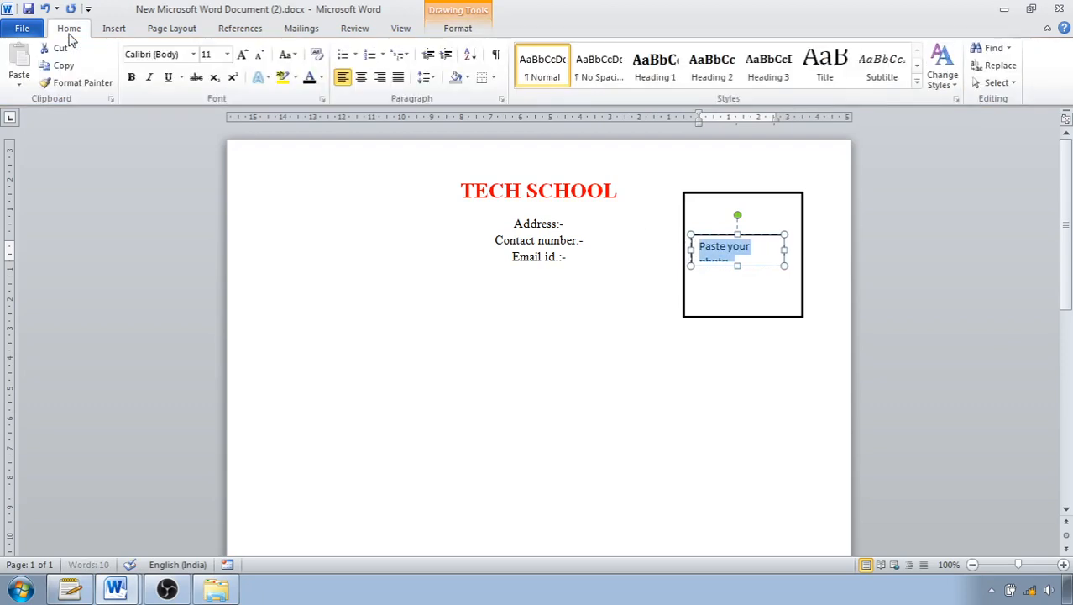
pyautogui.click(259, 57)
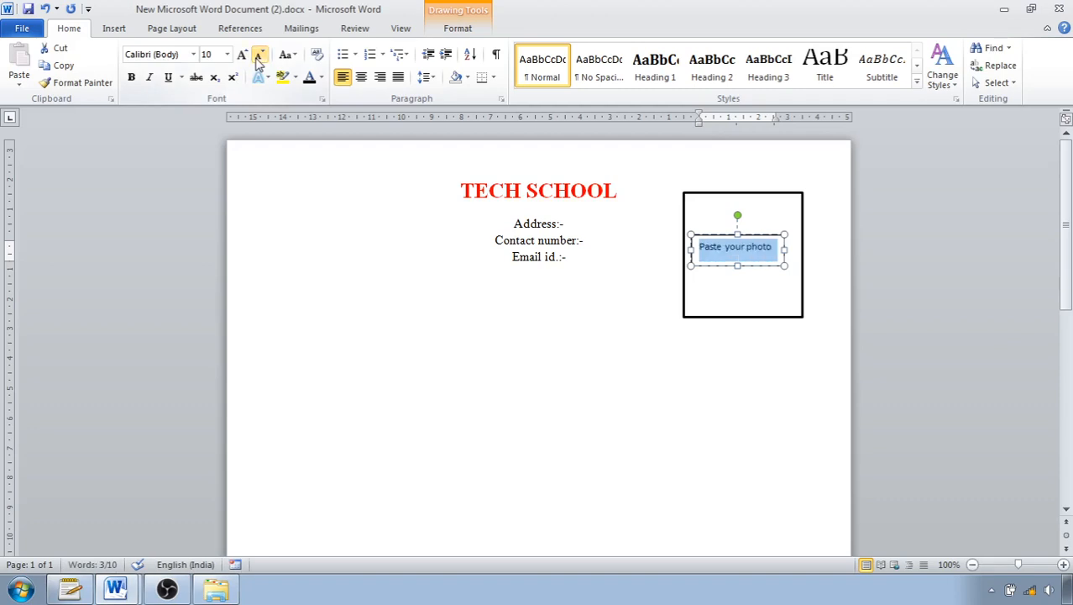
pyautogui.click(193, 53)
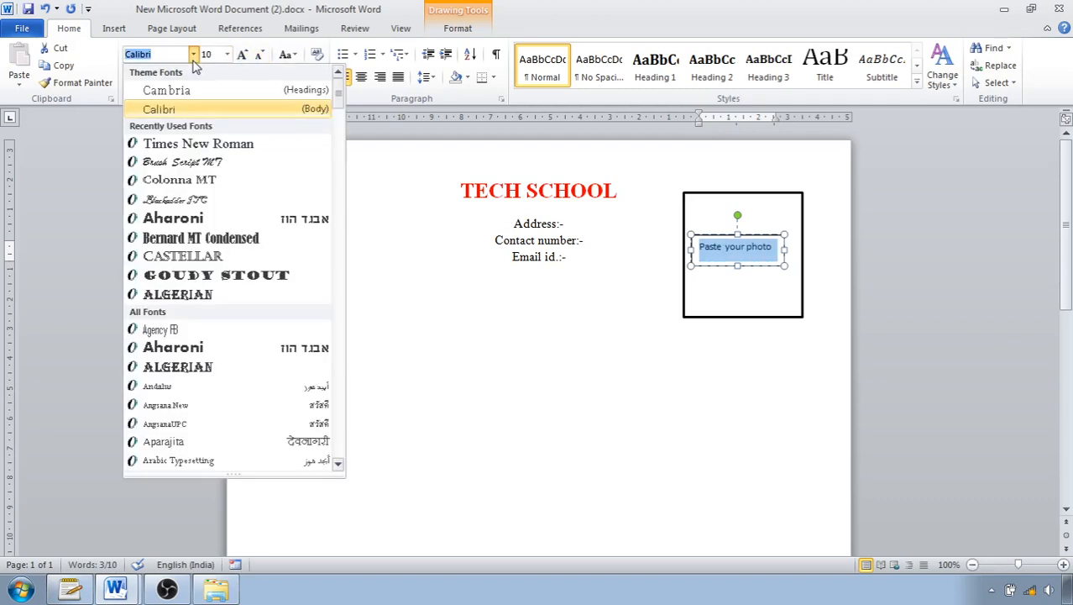
pyautogui.click(194, 54)
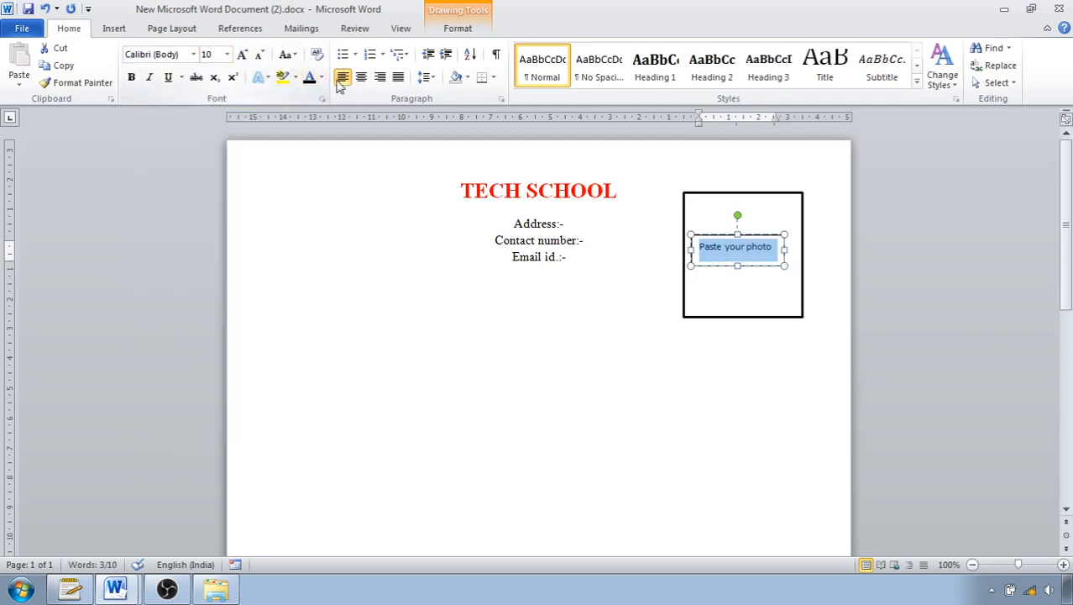
# Remove the outline of the "Paste your photo" text box.
pyautogui.click(455, 28)
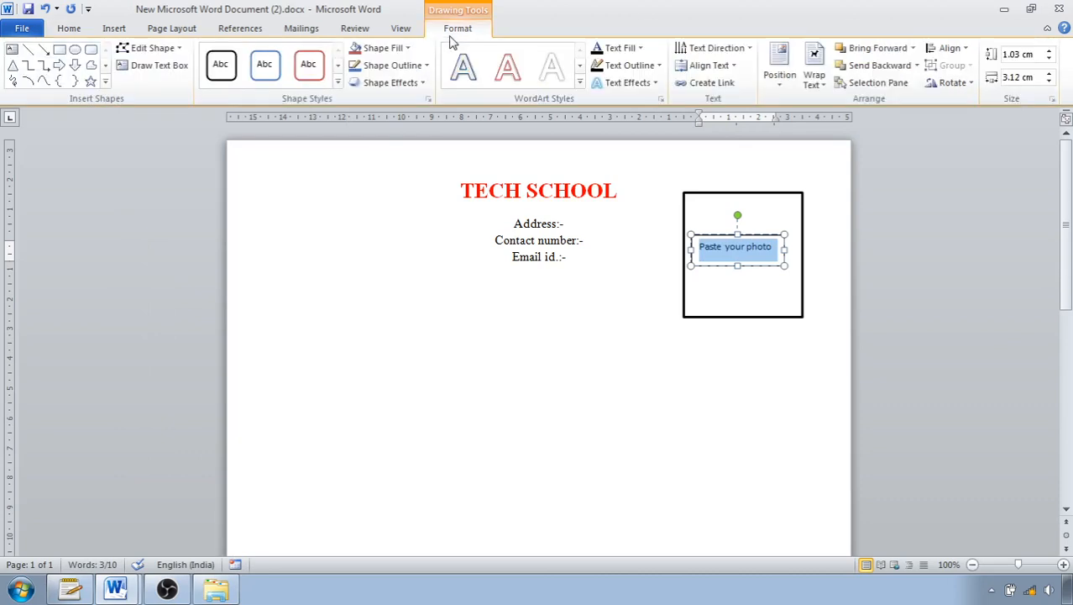
pyautogui.click(412, 67)
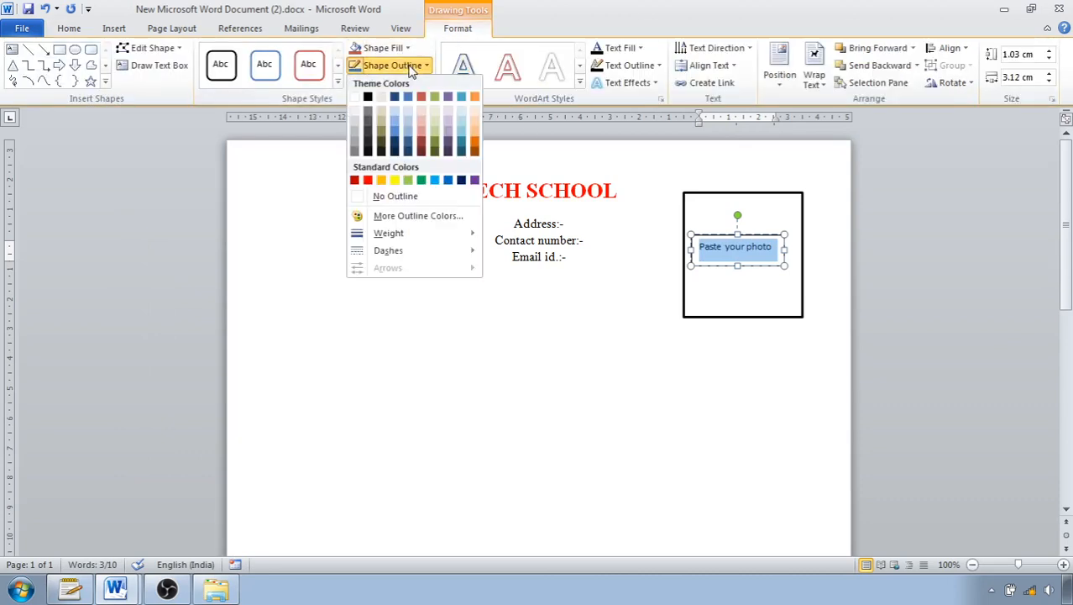
pyautogui.click(419, 200)
pyautogui.click(720, 382)
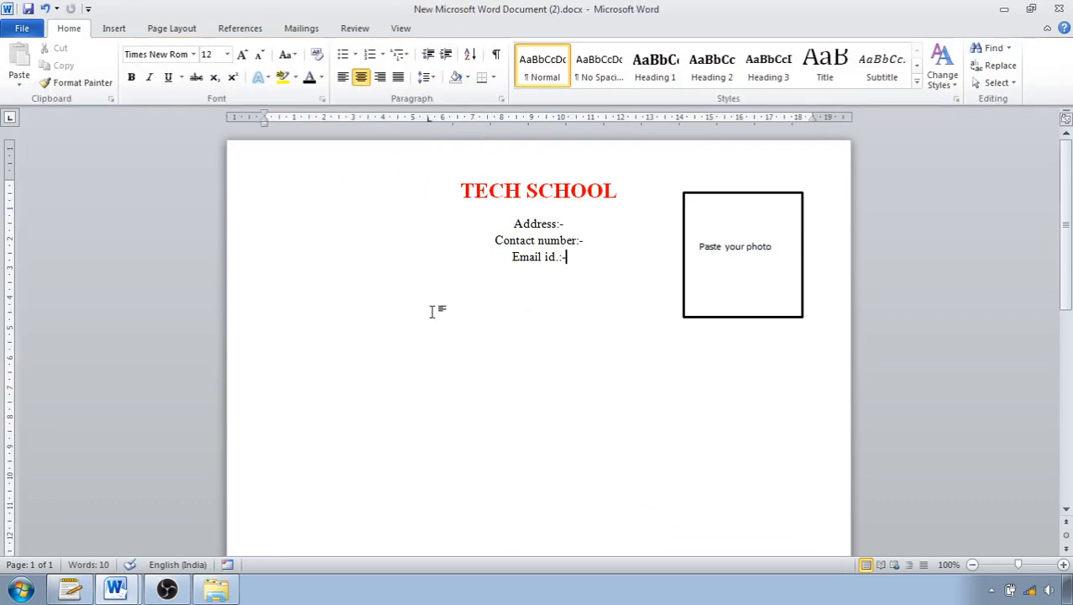
# Add the title "Admission Form" below the contact lines and center it.
pyautogui.doubleClick(395, 299)
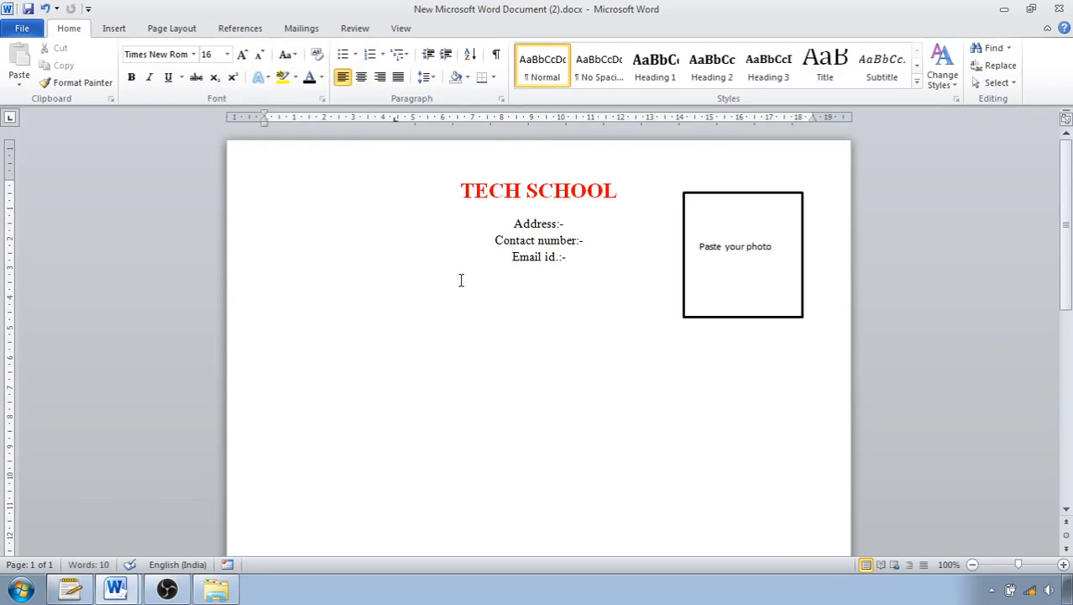
pyautogui.write('dm')
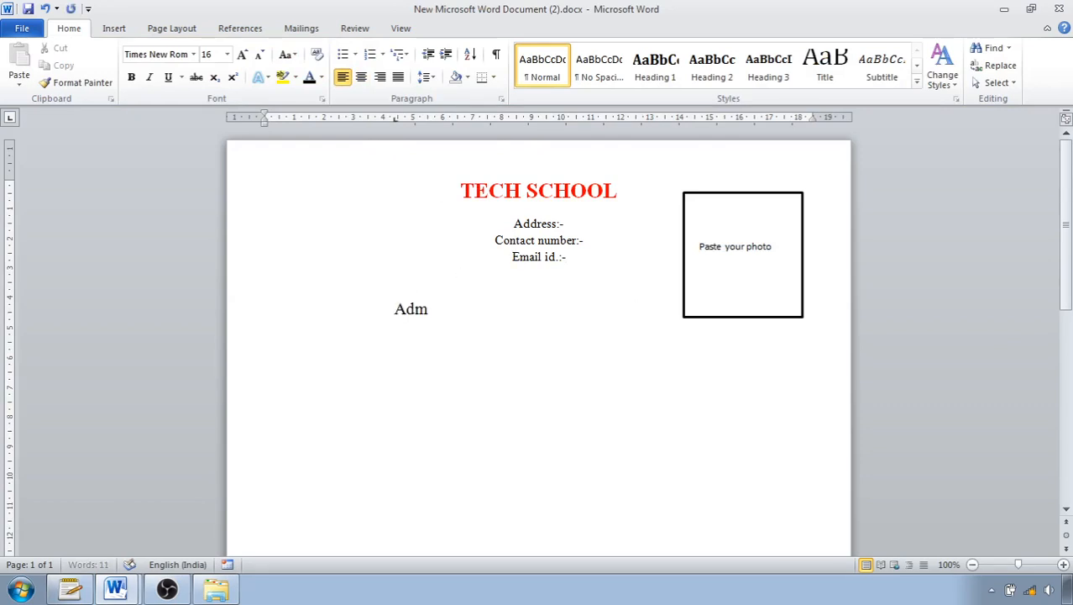
pyautogui.write('ission Form')
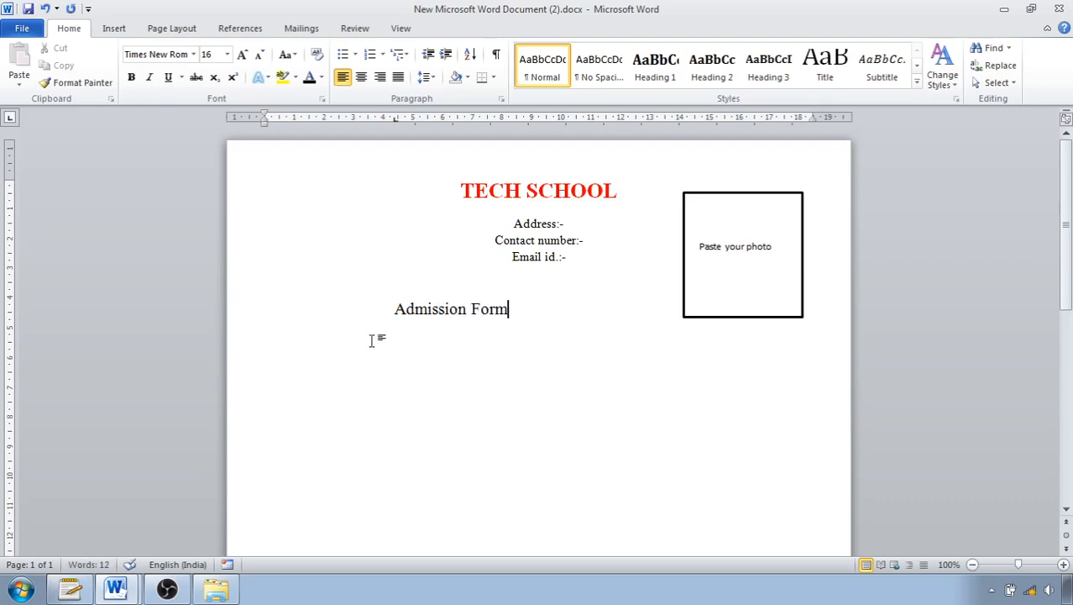
pyautogui.moveTo(391, 309); pyautogui.dragTo(490, 312)
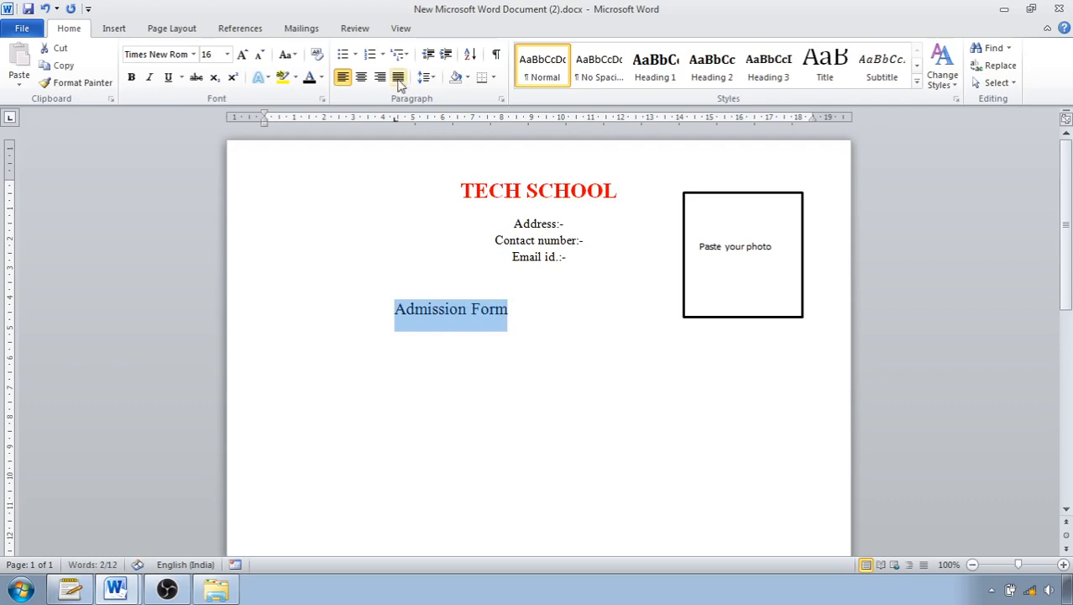
pyautogui.click(361, 77)
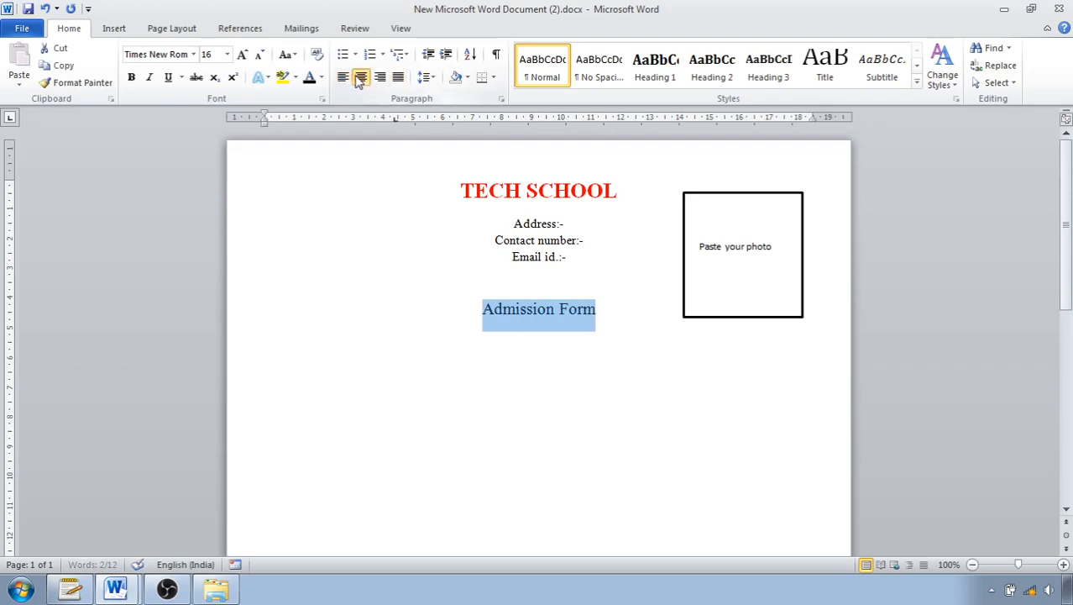
# Highlight the "Admission Form" title in red.
pyautogui.click(283, 77)
pyautogui.click(297, 77)
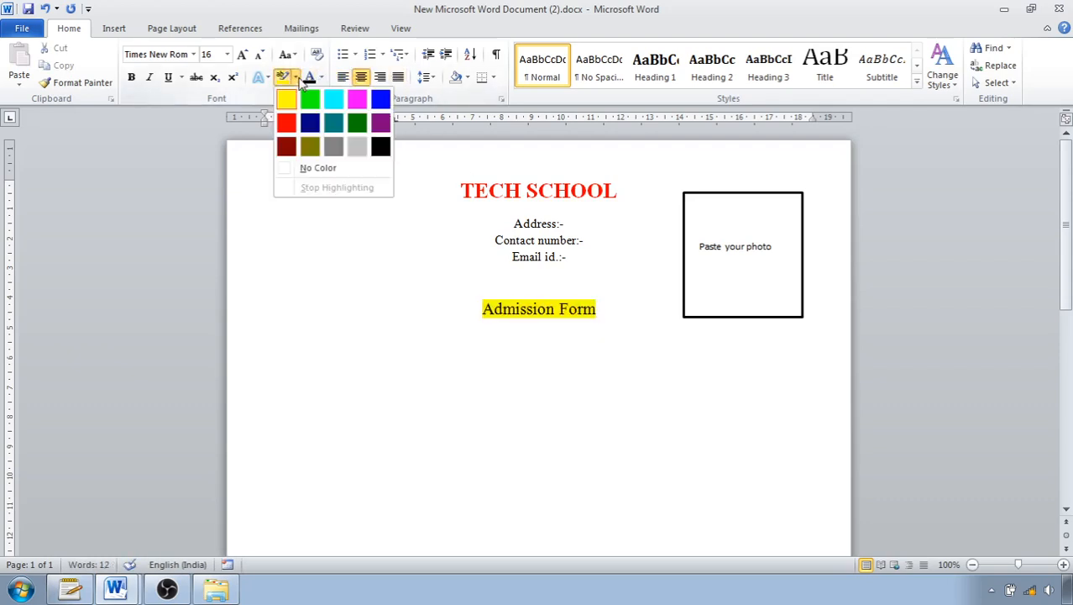
pyautogui.click(288, 122)
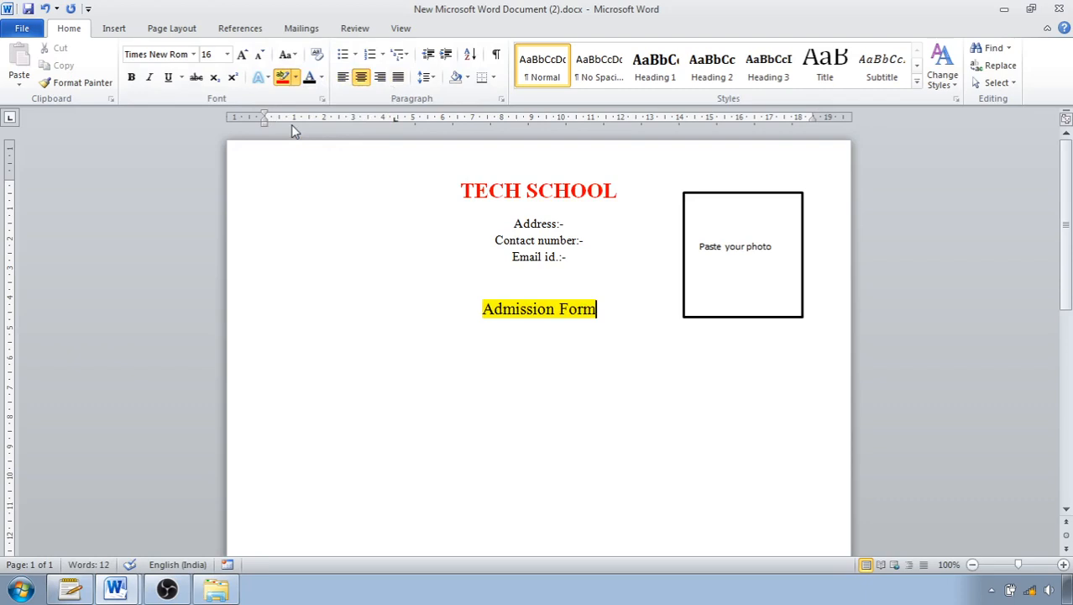
pyautogui.click(283, 79)
pyautogui.moveTo(602, 311); pyautogui.dragTo(483, 309)
pyautogui.click(284, 77)
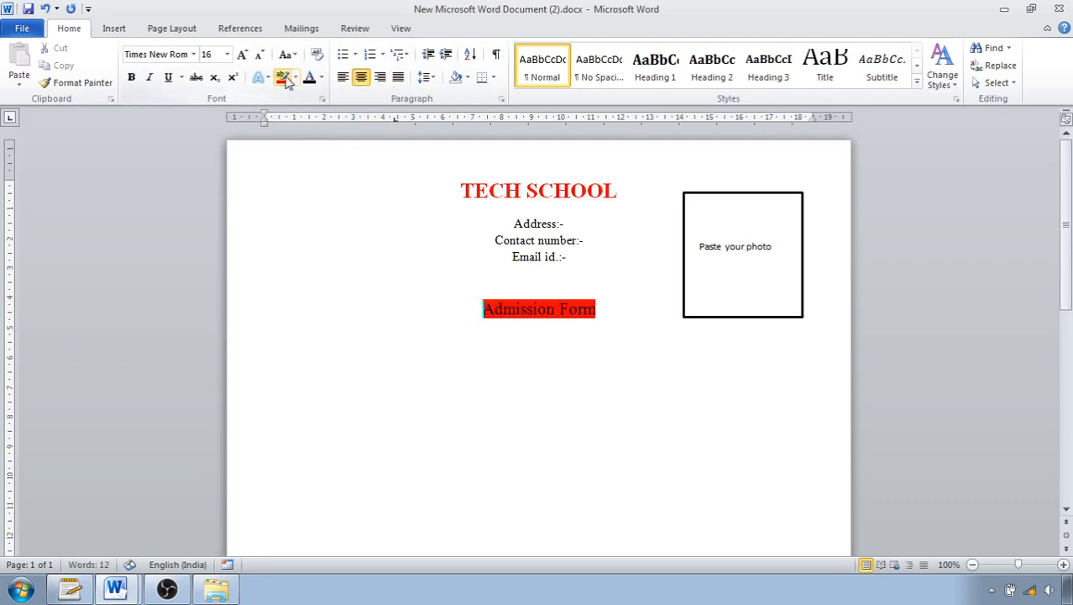
# Make the "Admission Form" title bold at font size 18.
pyautogui.click(243, 55)
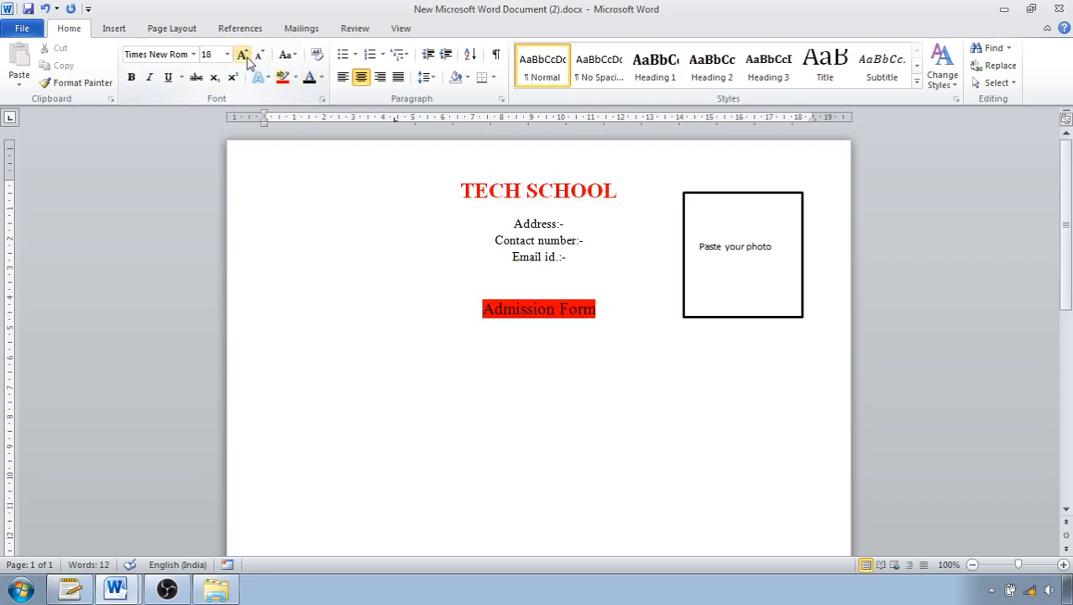
pyautogui.moveTo(484, 308); pyautogui.dragTo(601, 315)
pyautogui.click(131, 76)
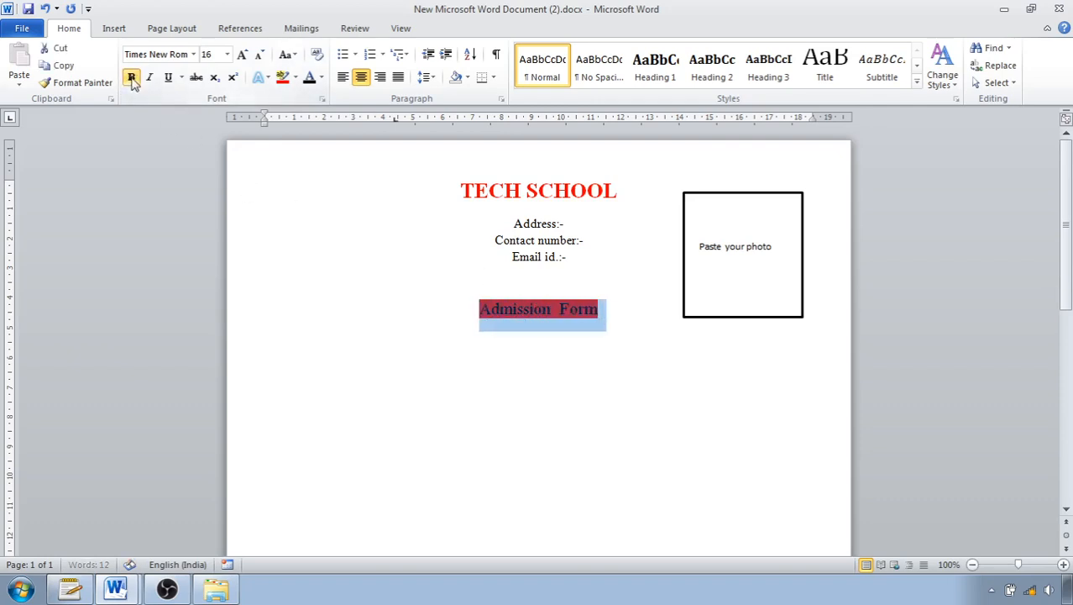
pyautogui.click(242, 58)
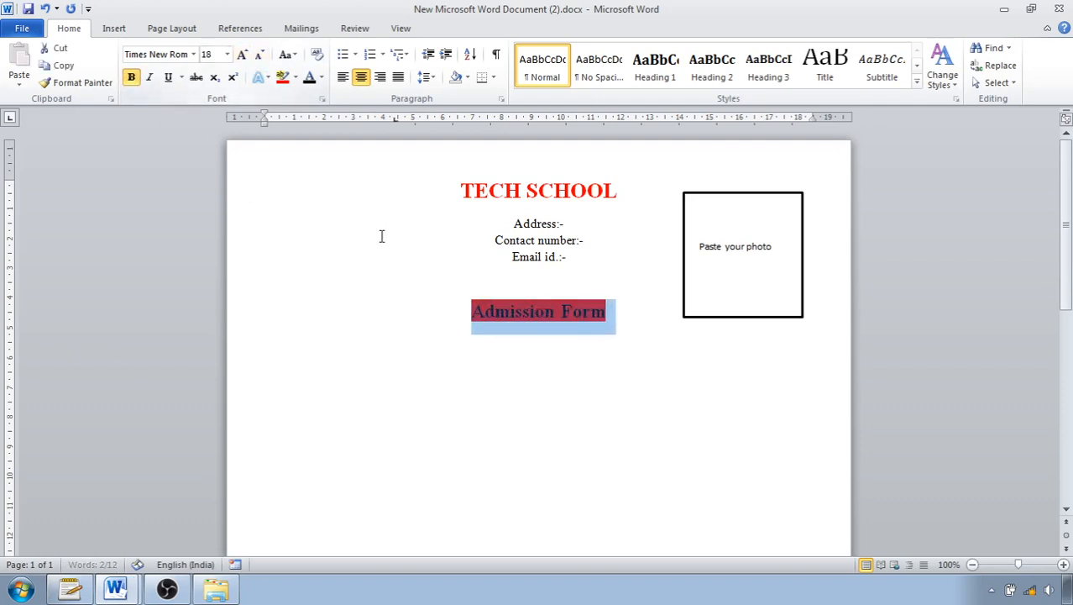
pyautogui.click(534, 388)
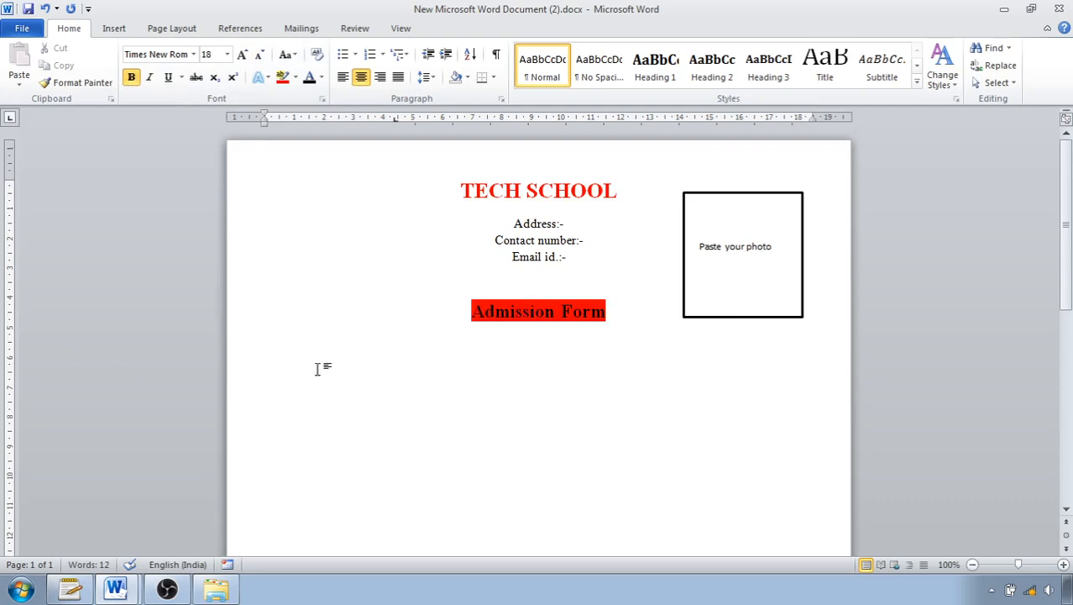
# Add a left-aligned "Name of Student" line below the title and set it to font size 12.
pyautogui.click(265, 364)
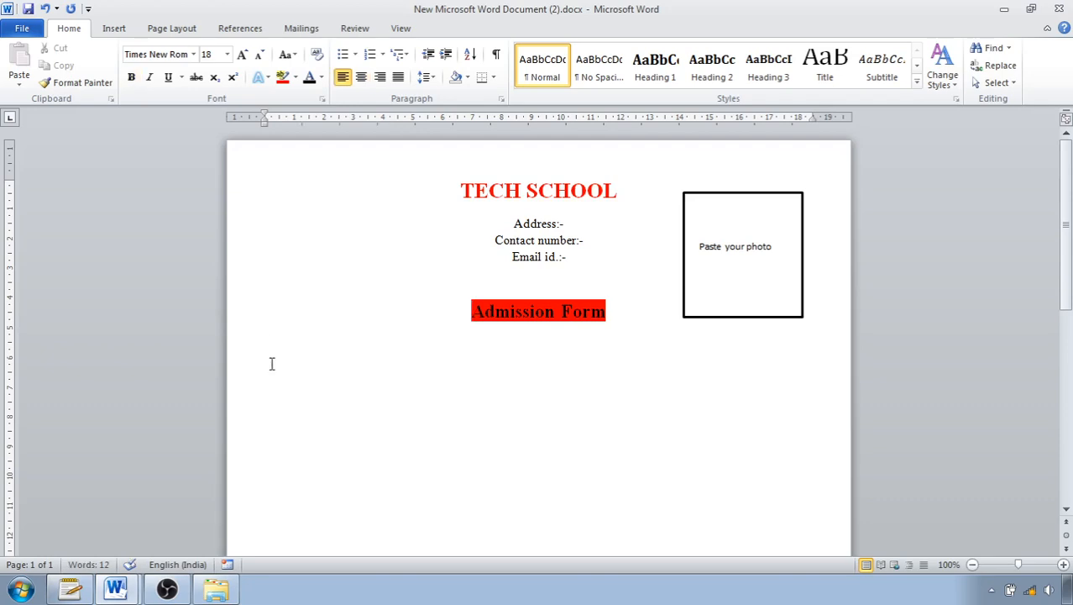
pyautogui.write('name of Studen')
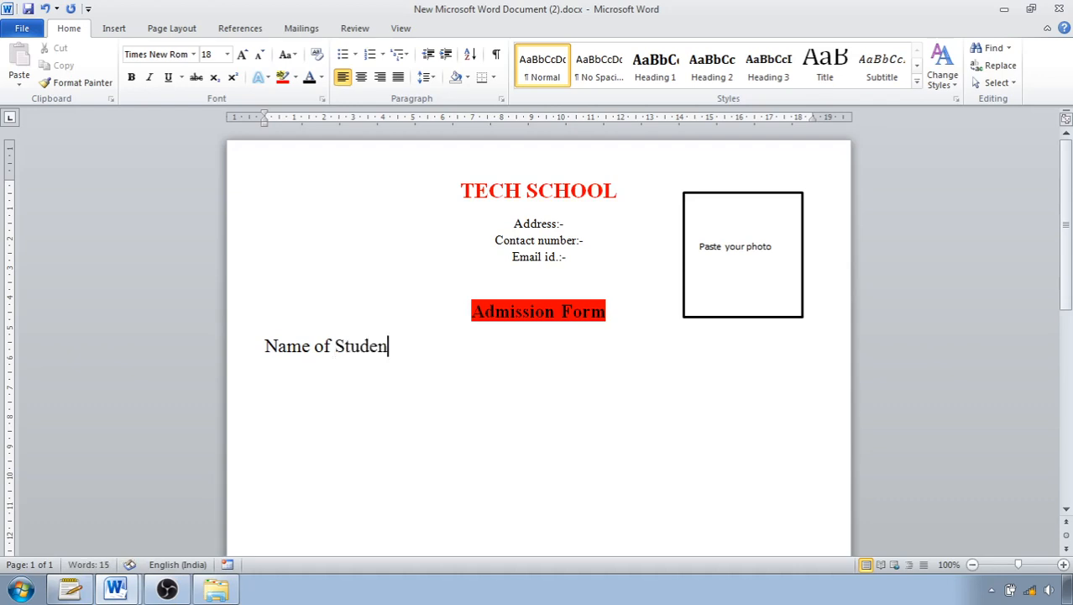
pyautogui.write('t')
pyautogui.moveTo(398, 346); pyautogui.dragTo(264, 346)
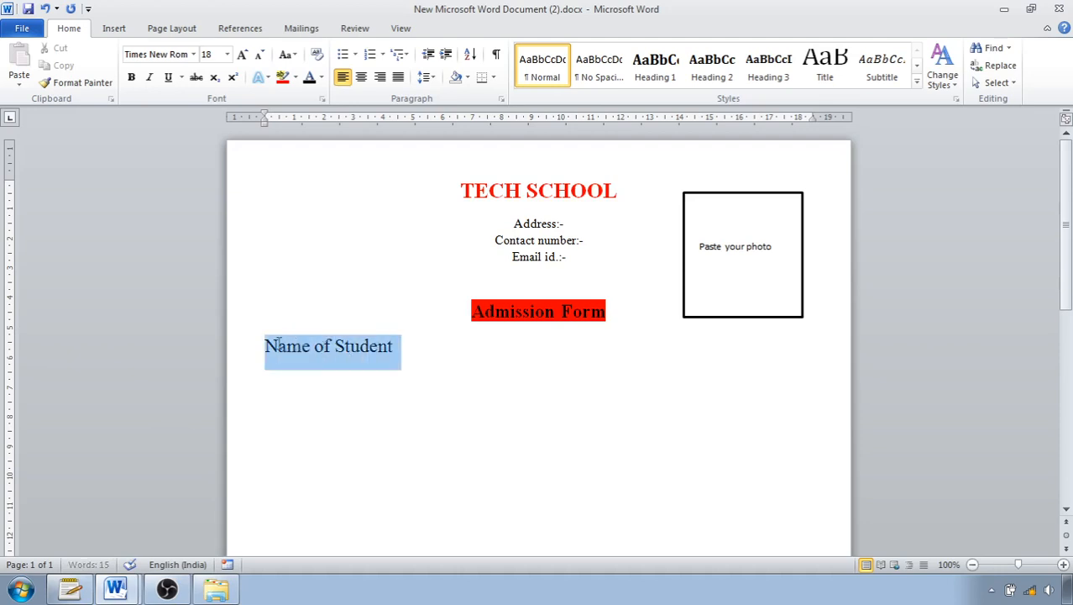
pyautogui.click(259, 56)
pyautogui.click(259, 55)
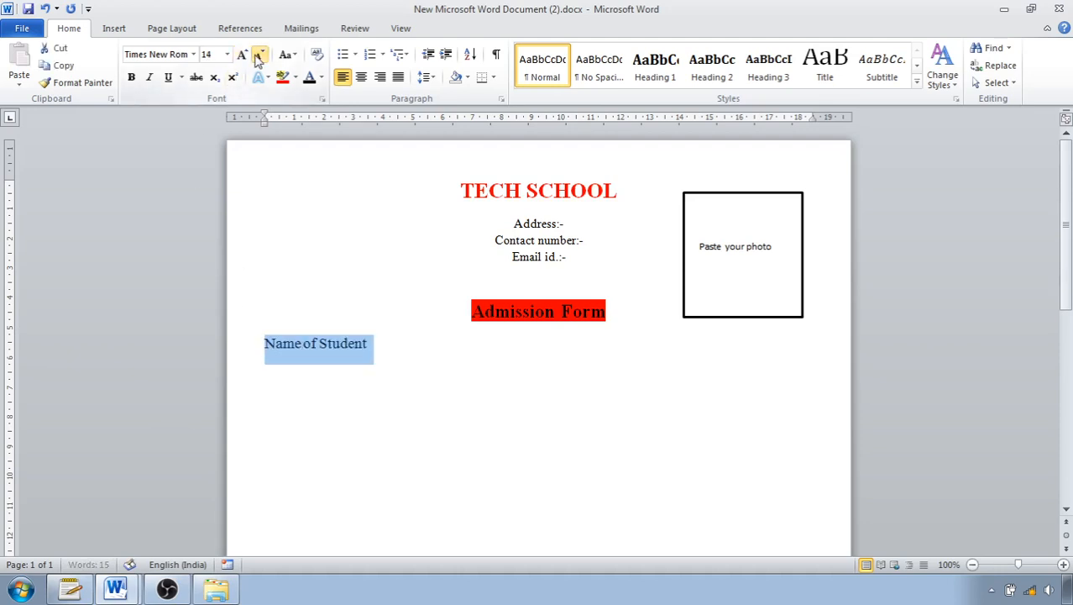
pyautogui.click(260, 55)
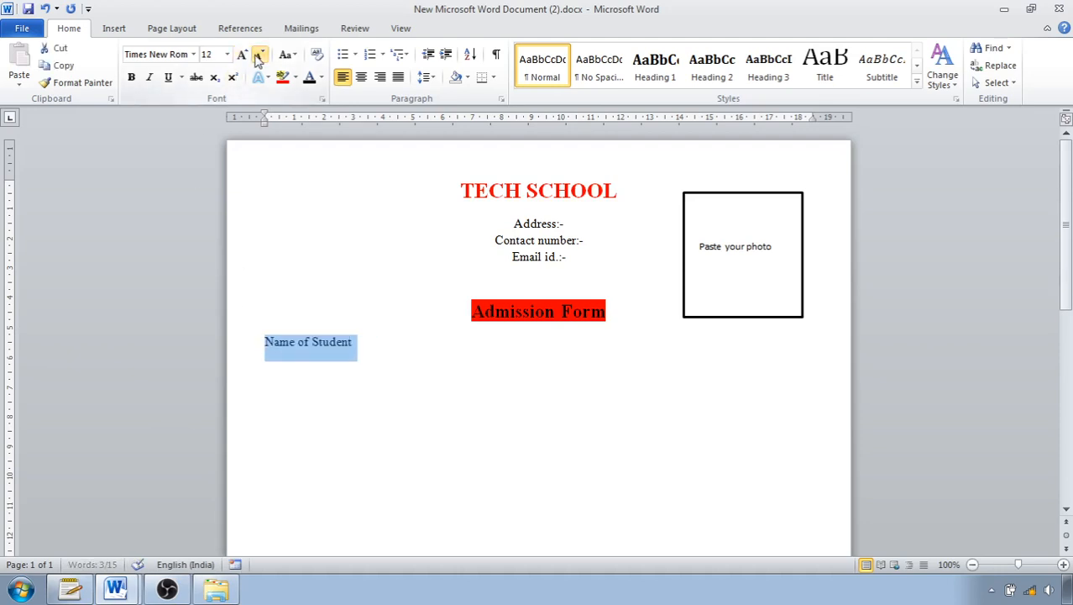
# Insert a blank line above "Name of Student" and append ":-" to the label.
pyautogui.click(266, 342)
pyautogui.press('Return')
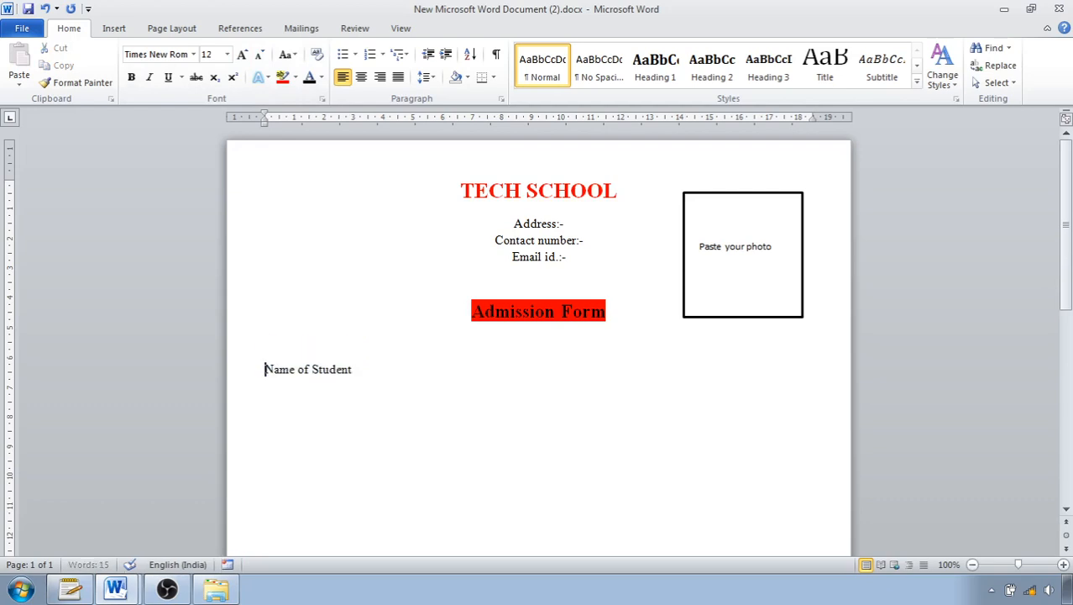
pyautogui.click(366, 370)
pyautogui.write(':-')
# Draw a small rectangle about 0.74 cm wide and 0.56 cm high beside the "Name of Student:-" label.
pyautogui.click(114, 28)
pyautogui.click(230, 67)
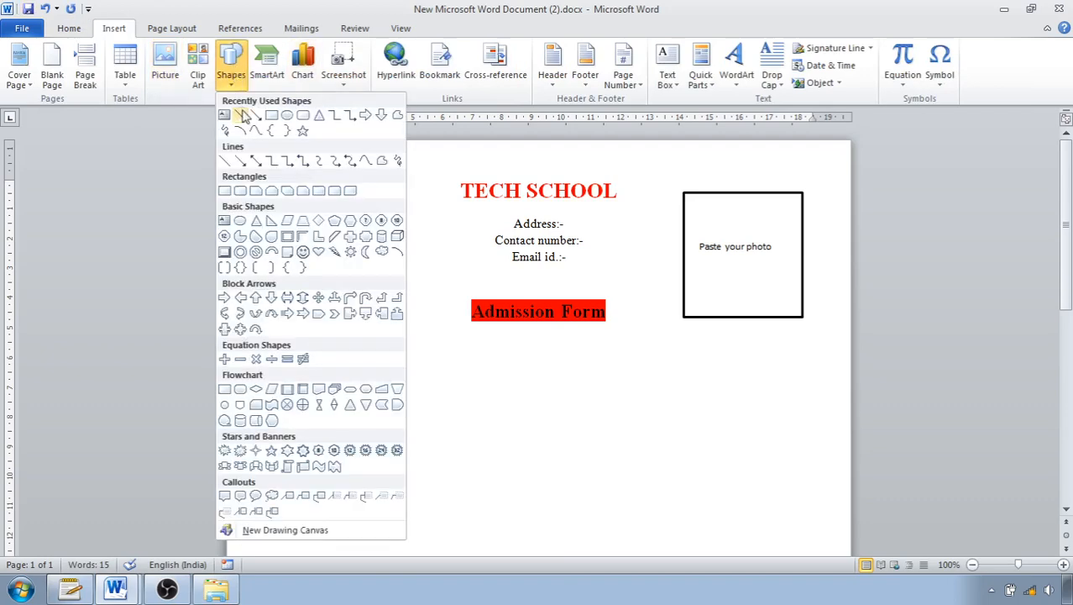
pyautogui.click(272, 118)
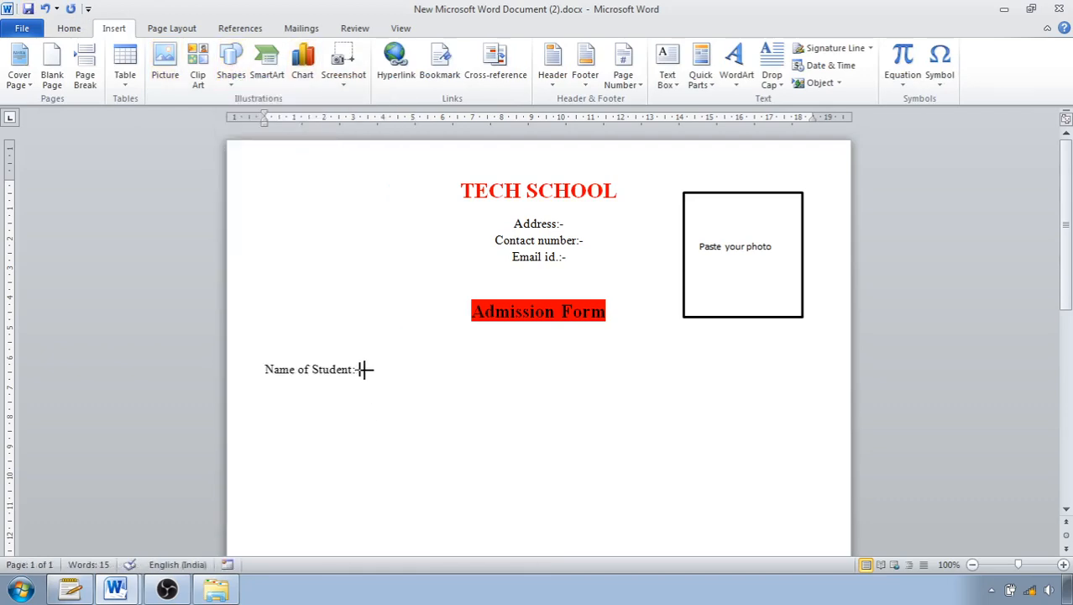
pyautogui.moveTo(363, 369)
pyautogui.mouseDown()
pyautogui.moveTo(386, 379)
pyautogui.moveTo(380, 361)
pyautogui.mouseUp()
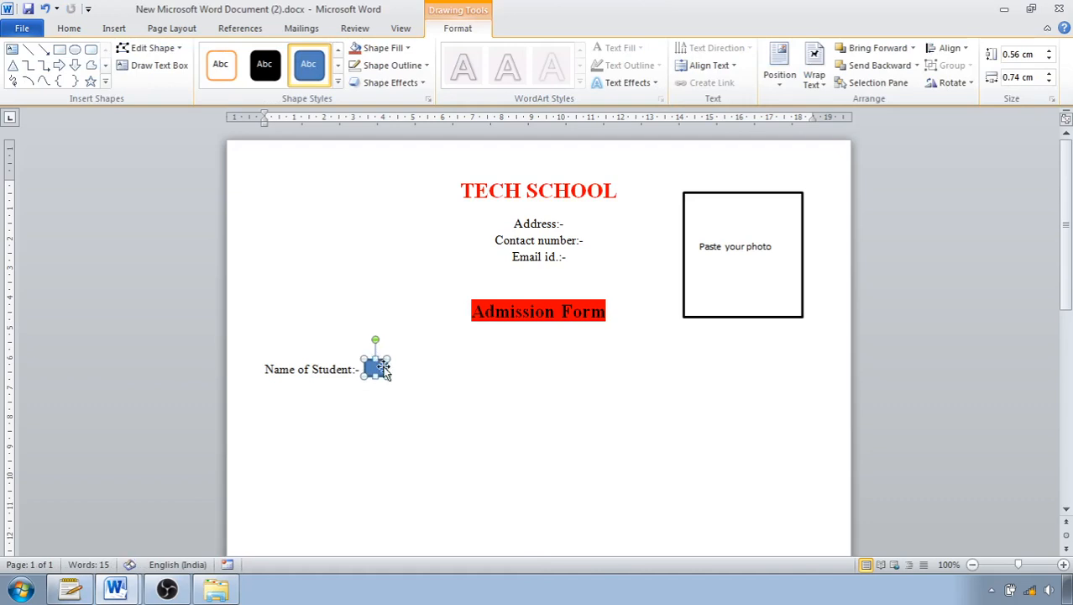
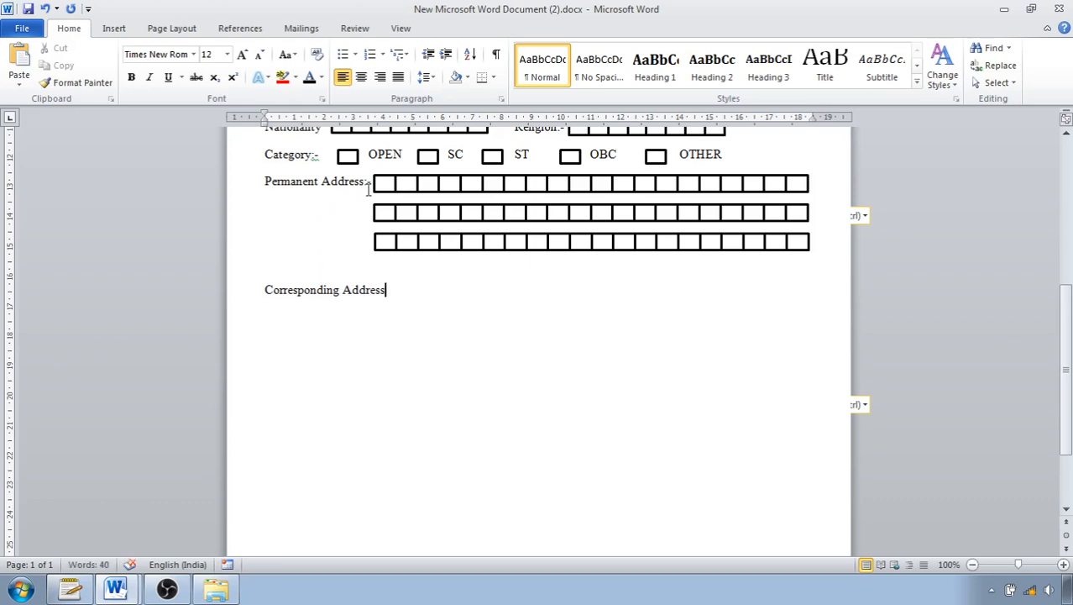
# Append ":-" to "Corresponding Address" and place a copy of the three Permanent Address box rows beside it.
pyautogui.write(':-')
pyautogui.click(403, 186)
pyautogui.keyDown('shift'); pyautogui.click(409, 224); pyautogui.keyUp('shift')
pyautogui.keyDown('shift'); pyautogui.click(413, 241); pyautogui.keyUp('shift')
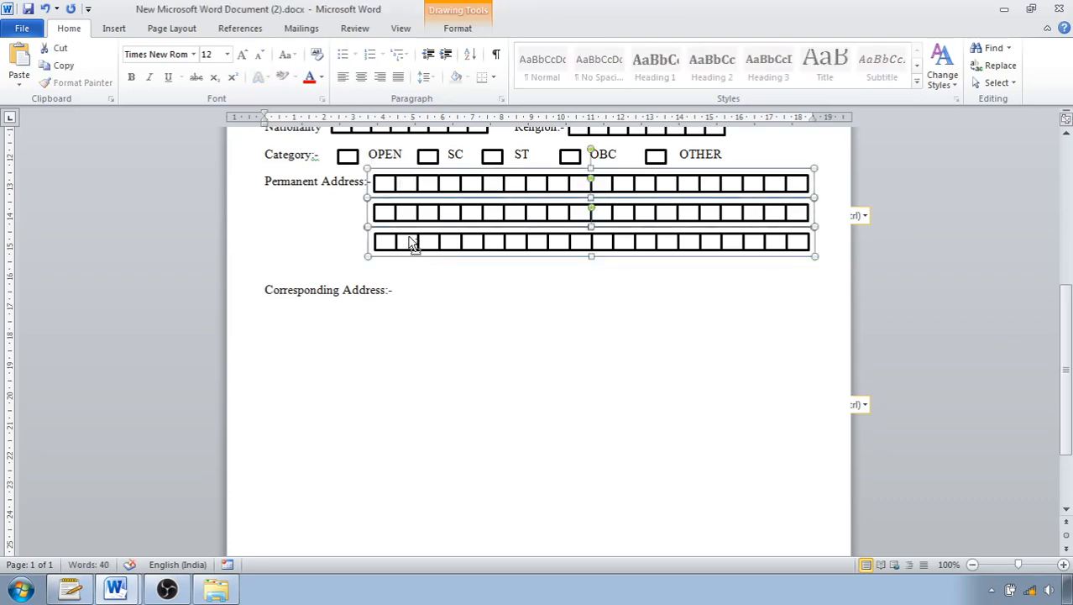
pyautogui.hotkey('ctrl', 'v')
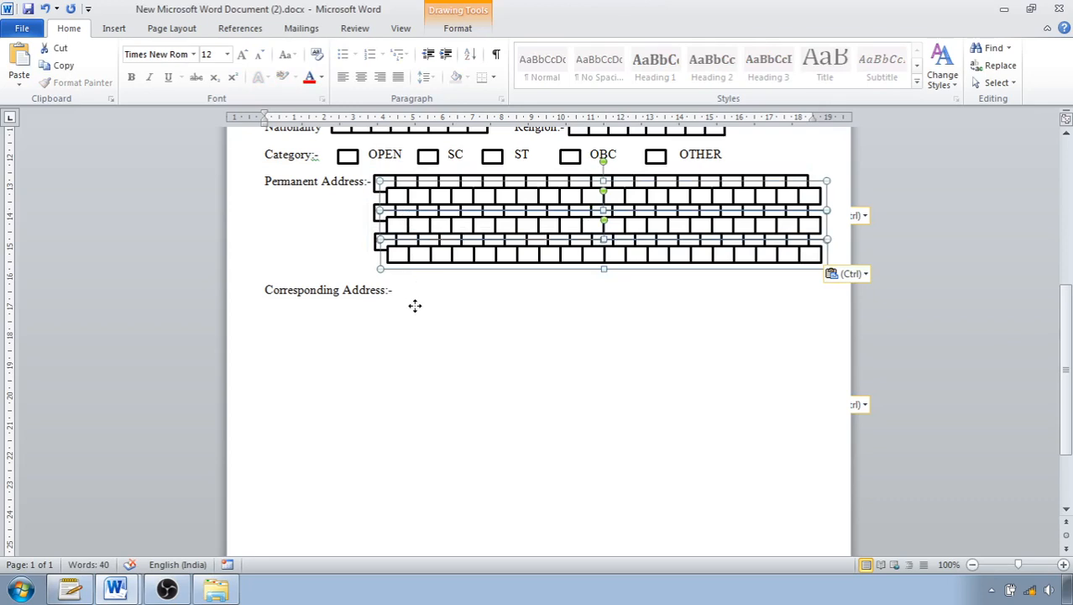
pyautogui.moveTo(415, 252); pyautogui.dragTo(423, 348)
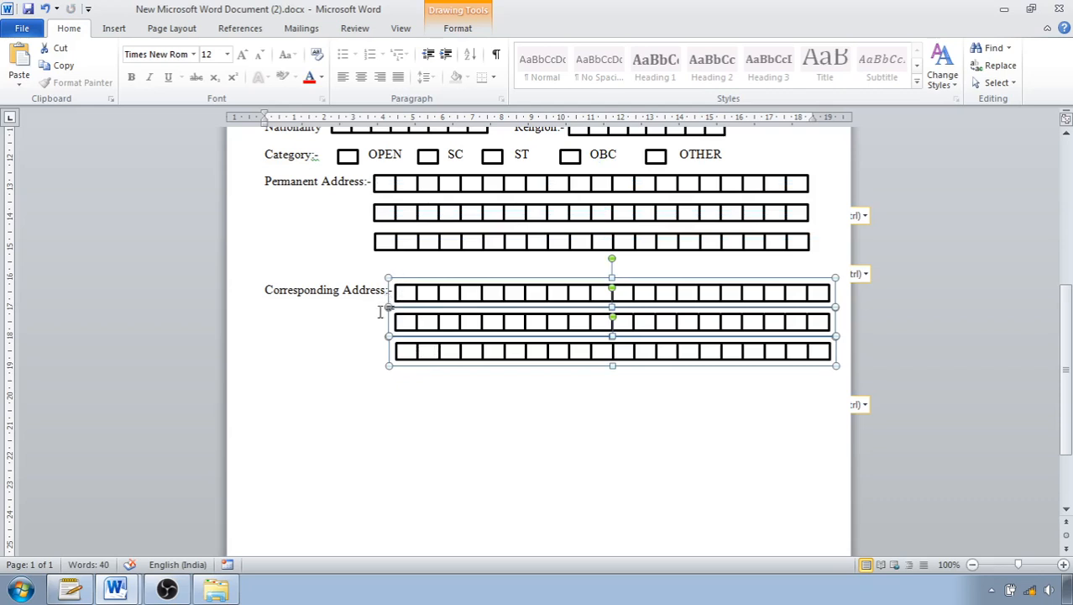
# Add a "Contact number:-" label below the Corresponding Address rows.
pyautogui.click(282, 415)
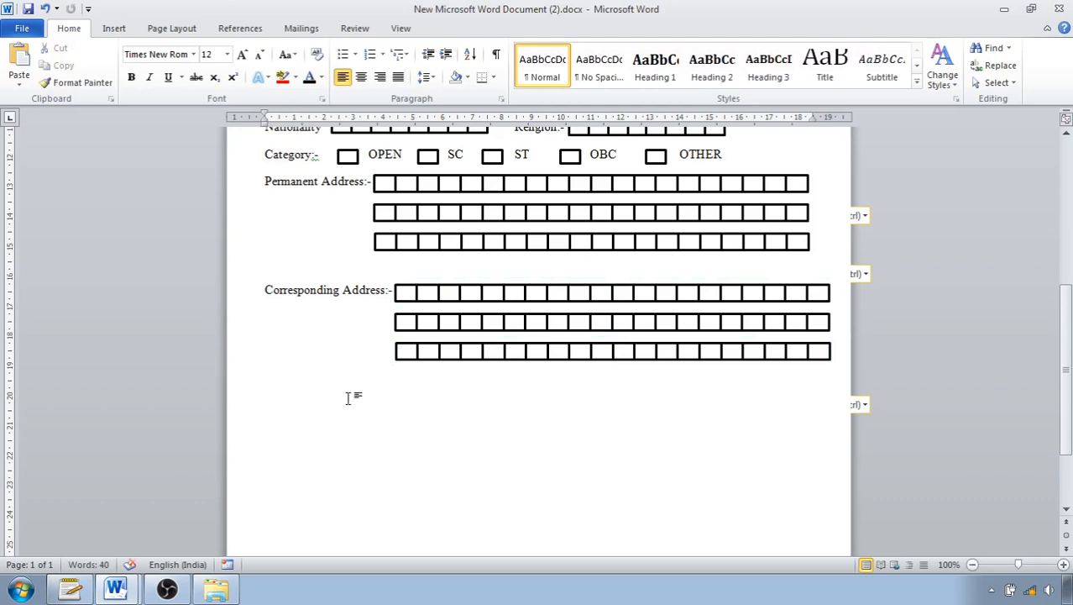
pyautogui.write('Contact')
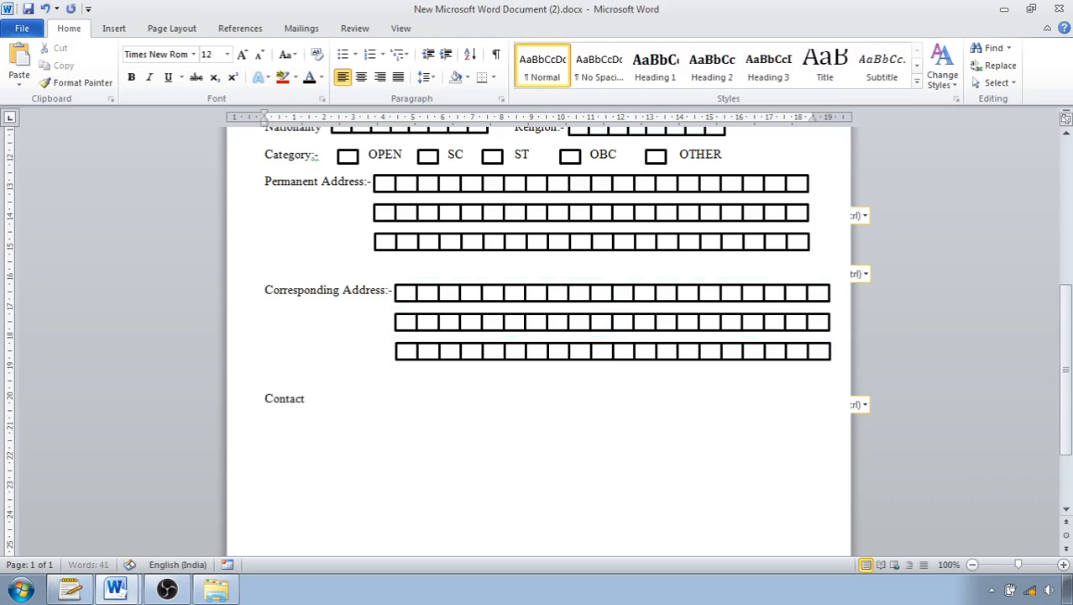
pyautogui.write(' number:')
pyautogui.click(454, 290)
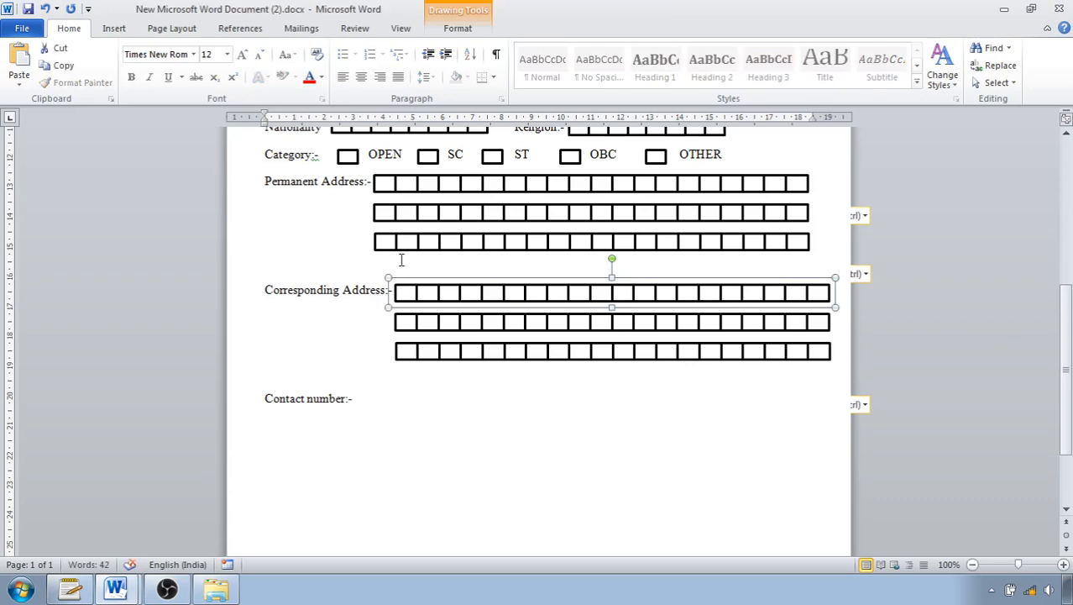
pyautogui.click(369, 405)
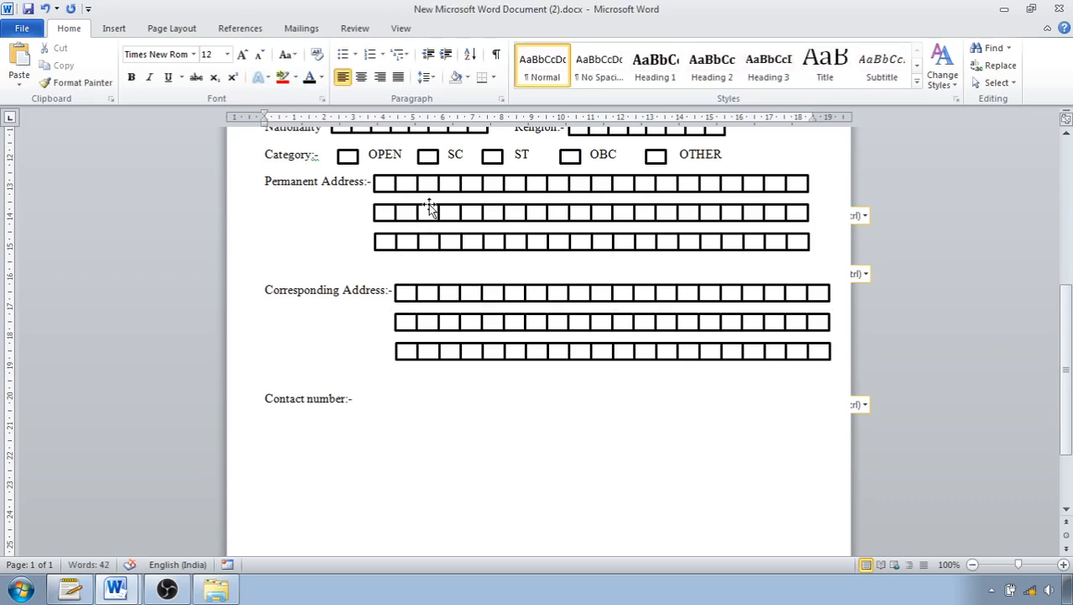
# Copy all eight Nationality boxes together and place the copied row beside the "Contact number:-" label.
pyautogui.scroll(1, 429, 210)
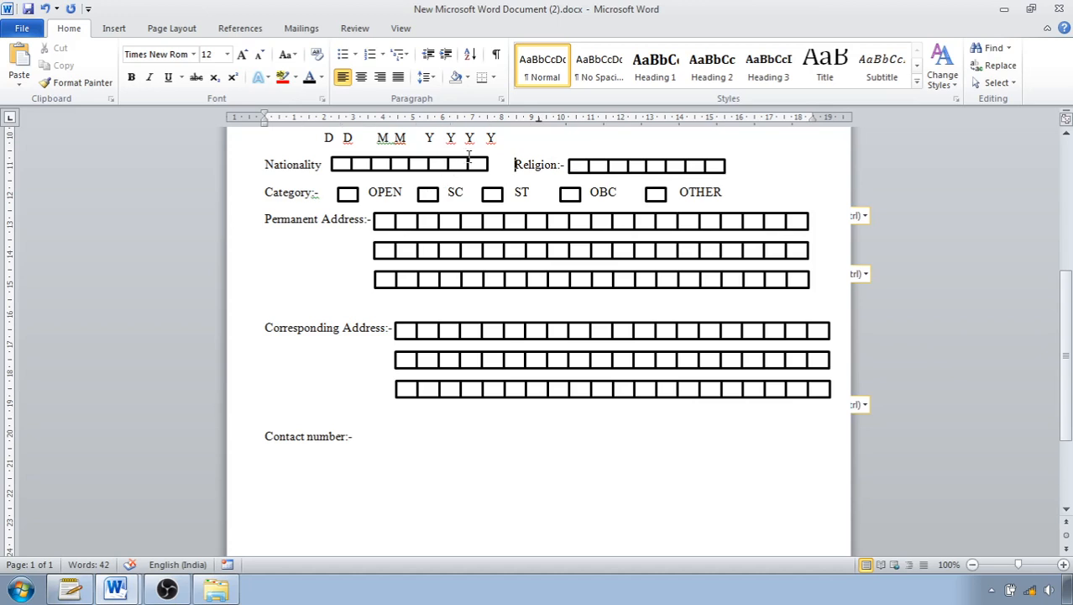
pyautogui.click(481, 329)
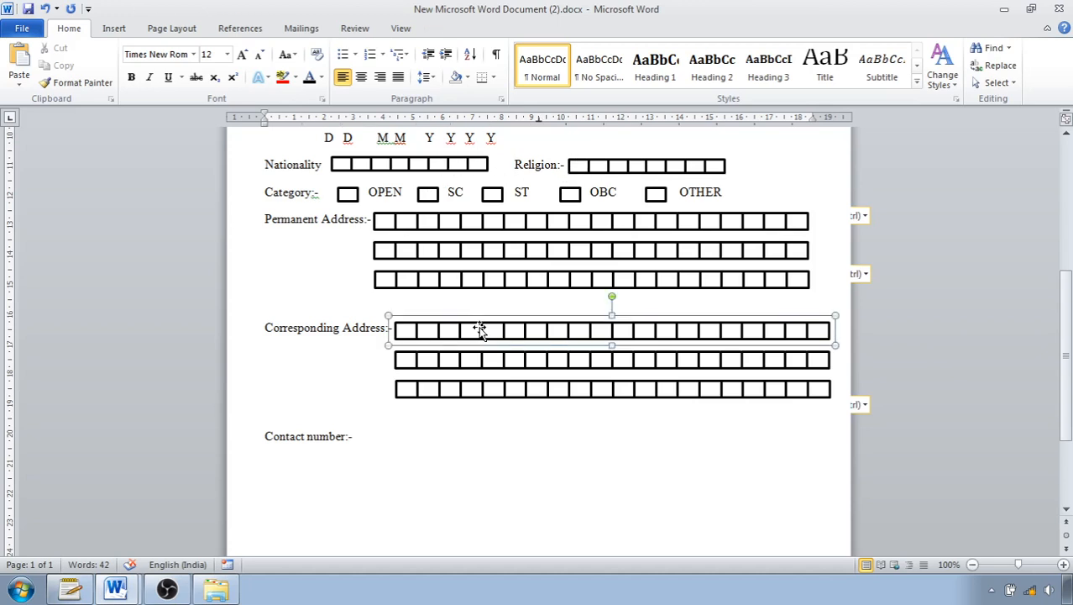
pyautogui.keyDown('shift'); pyautogui.click(351, 170); pyautogui.keyUp('shift')
pyautogui.keyDown('shift'); pyautogui.click(361, 172); pyautogui.keyUp('shift')
pyautogui.keyDown('shift'); pyautogui.click(381, 172); pyautogui.keyUp('shift')
pyautogui.keyDown('shift'); pyautogui.click(404, 172); pyautogui.keyUp('shift')
pyautogui.keyDown('shift'); pyautogui.click(423, 171); pyautogui.keyUp('shift')
pyautogui.keyDown('shift'); pyautogui.click(443, 173); pyautogui.keyUp('shift')
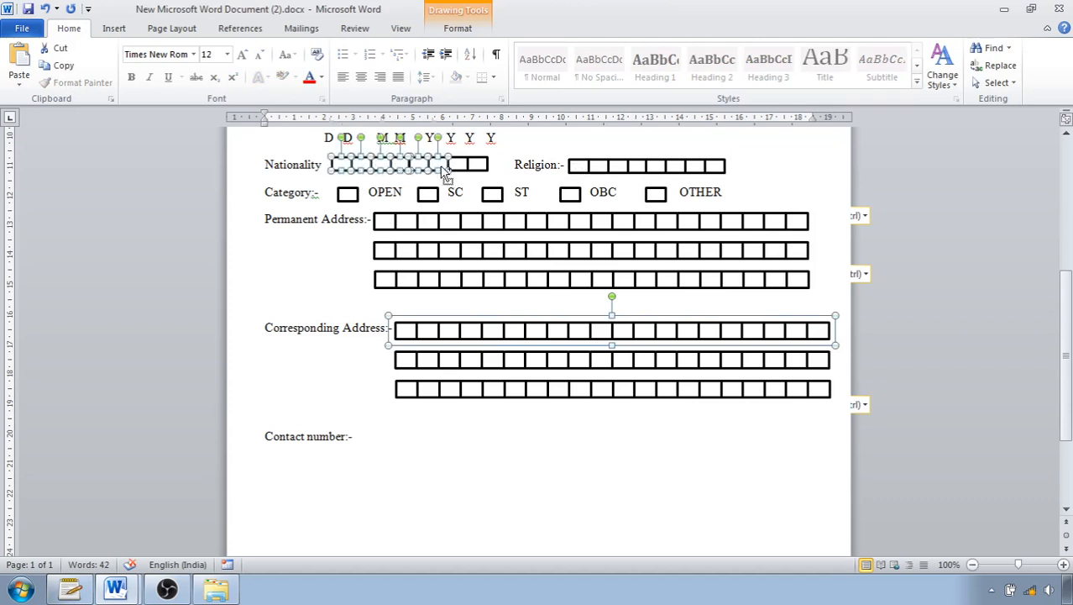
pyautogui.keyDown('shift'); pyautogui.click(473, 171); pyautogui.keyUp('shift')
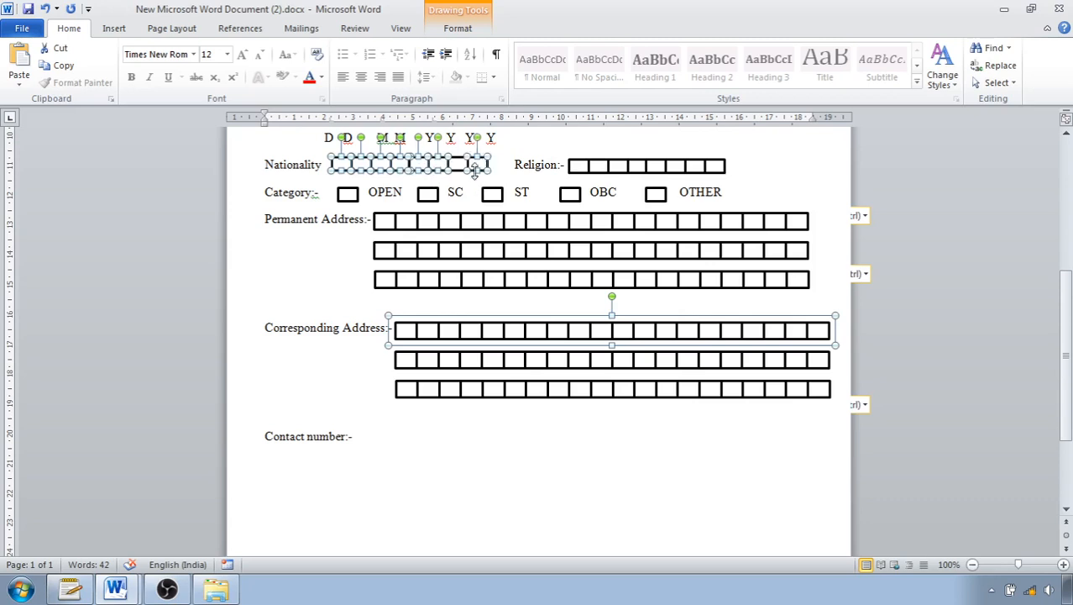
pyautogui.keyDown('shift'); pyautogui.click(462, 173); pyautogui.keyUp('shift')
pyautogui.keyDown('shift'); pyautogui.click(457, 170); pyautogui.keyUp('shift')
pyautogui.keyDown('shift'); pyautogui.click(479, 173); pyautogui.keyUp('shift')
pyautogui.keyDown('shift'); pyautogui.click(440, 172); pyautogui.keyUp('shift')
pyautogui.keyDown('shift'); pyautogui.click(420, 172); pyautogui.keyUp('shift')
pyautogui.keyDown('shift'); pyautogui.click(402, 173); pyautogui.keyUp('shift')
pyautogui.keyDown('shift'); pyautogui.click(382, 173); pyautogui.keyUp('shift')
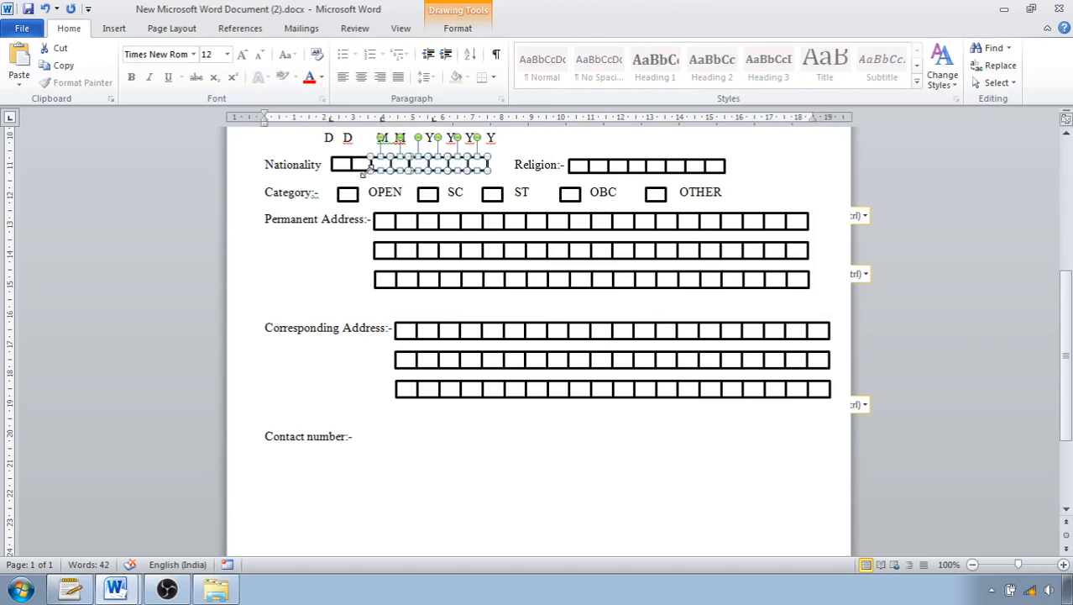
pyautogui.keyDown('shift'); pyautogui.click(358, 173); pyautogui.keyUp('shift')
pyautogui.keyDown('shift'); pyautogui.click(339, 168); pyautogui.keyUp('shift')
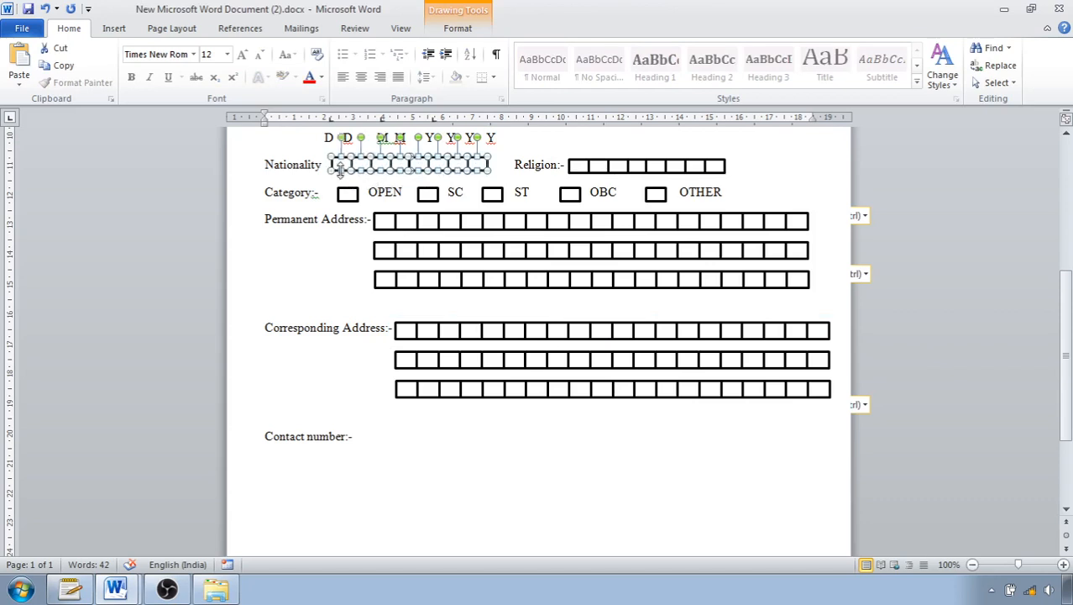
pyautogui.keyDown('ctrl'); pyautogui.moveTo(340, 168); pyautogui.dragTo(351, 179); pyautogui.keyUp('ctrl')
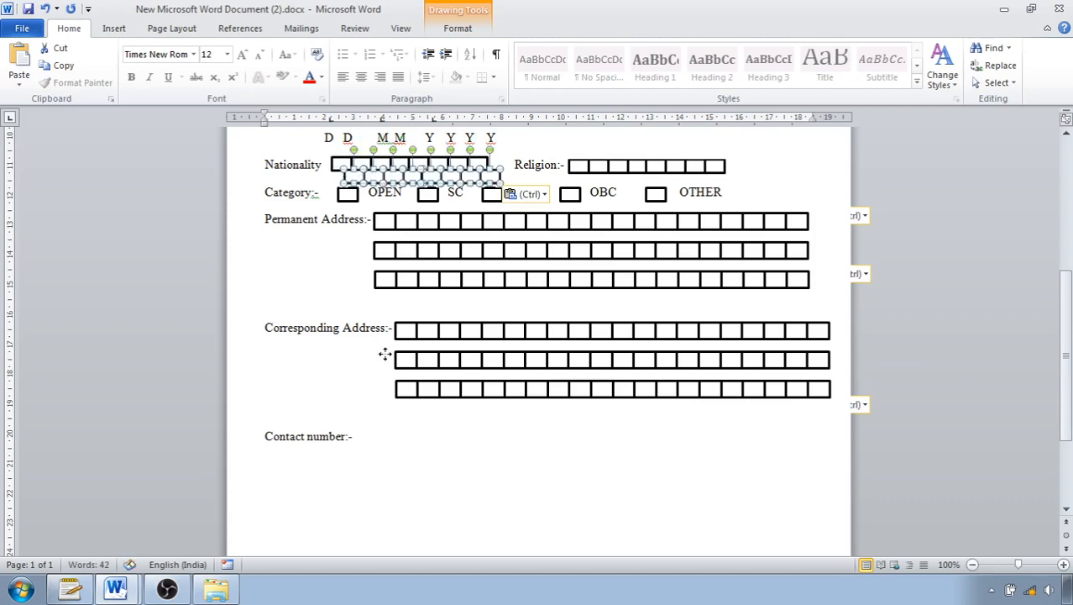
pyautogui.moveTo(393, 431); pyautogui.dragTo(393, 433)
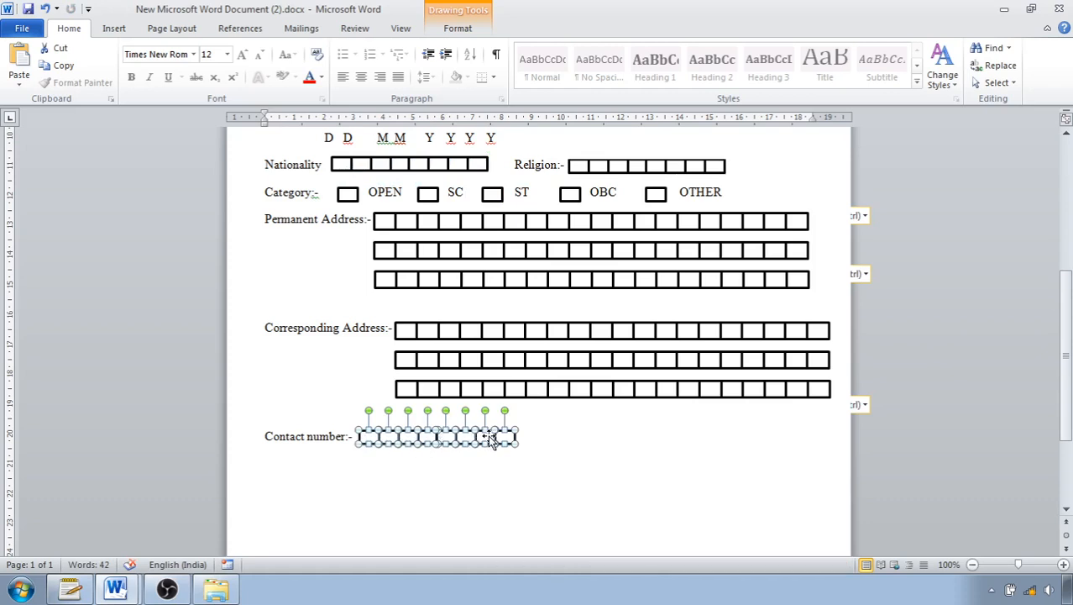
pyautogui.click(542, 445)
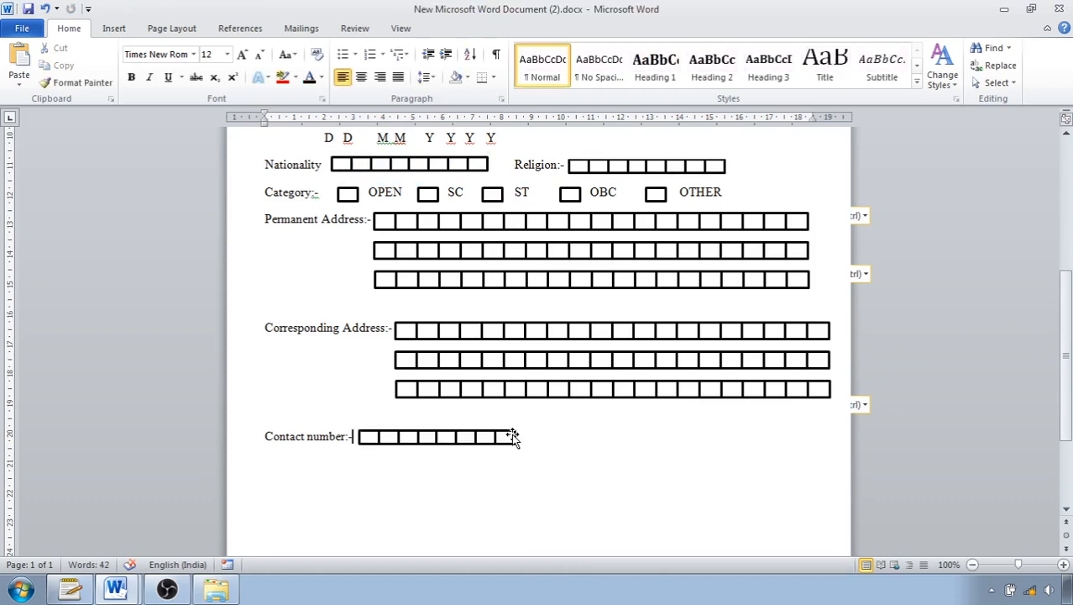
# Extend the contact number row with three copies of its last box, aligned end to end.
pyautogui.click(513, 437)
pyautogui.rightClick(513, 438)
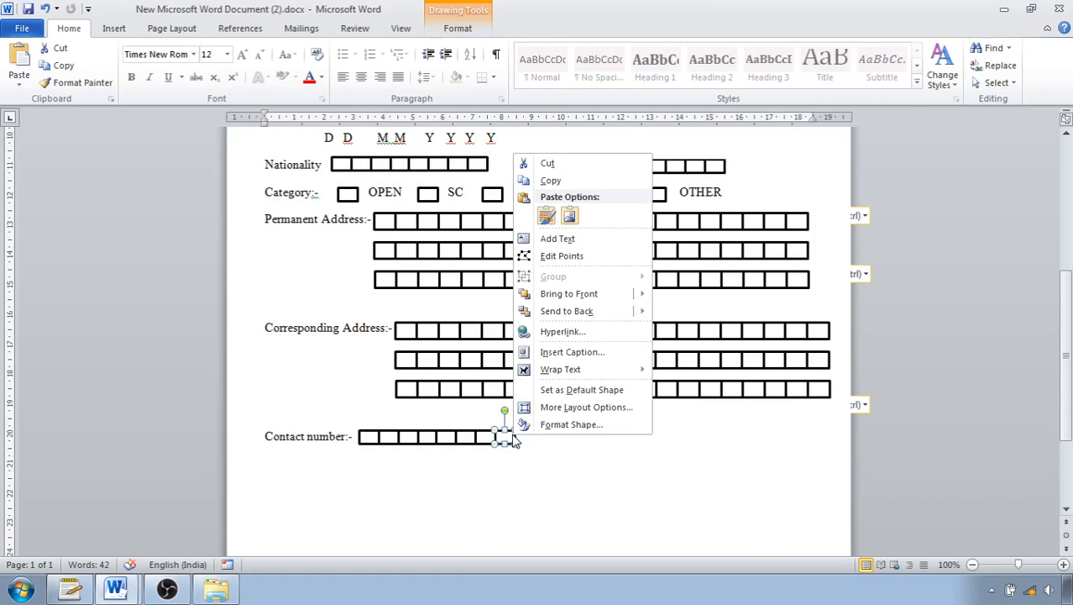
pyautogui.click(570, 183)
pyautogui.hotkey('ctrl', 'v')
pyautogui.hotkey('ctrl', 'v')
pyautogui.hotkey('ctrl', 'v')
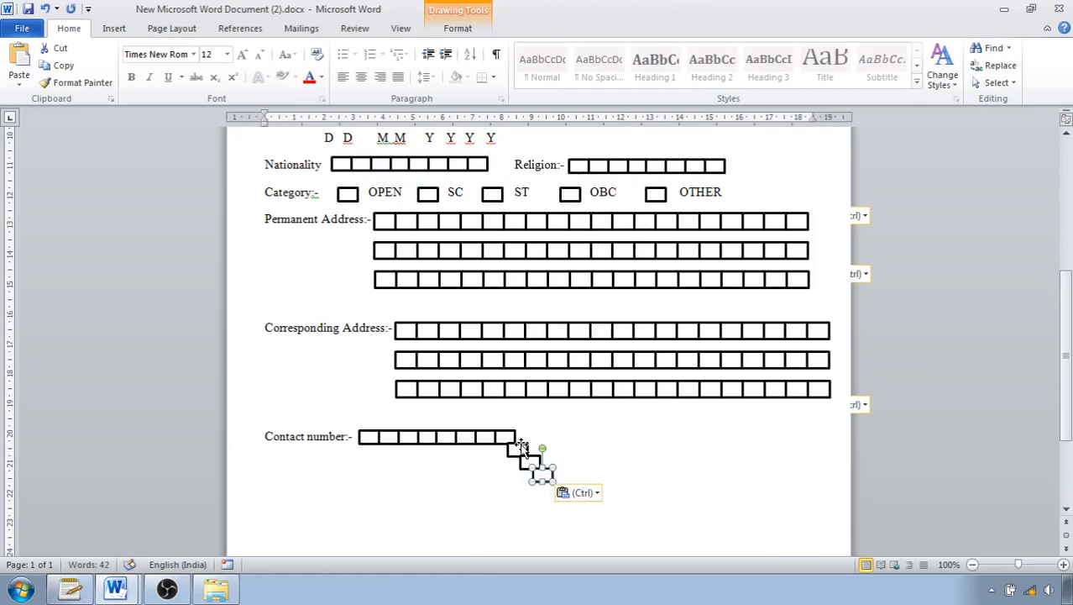
pyautogui.click(525, 440)
pyautogui.moveTo(527, 435); pyautogui.dragTo(543, 435)
pyautogui.click(542, 472)
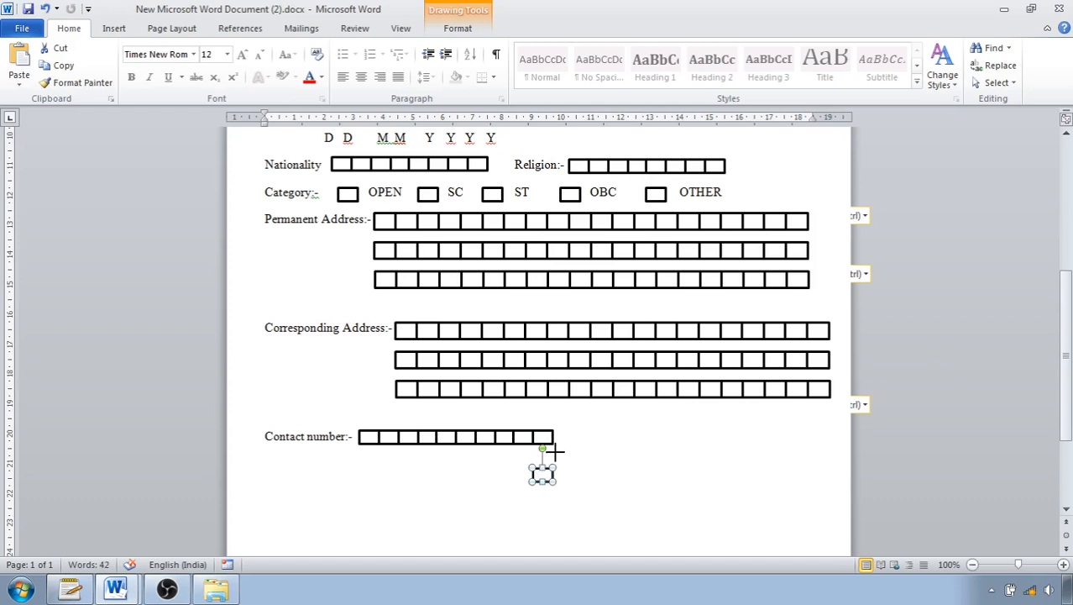
pyautogui.moveTo(561, 430); pyautogui.dragTo(562, 432)
# Add an "Email Address:-" label below the contact number and place a copy of the first Corresponding Address box row beside it.
pyautogui.click(275, 474)
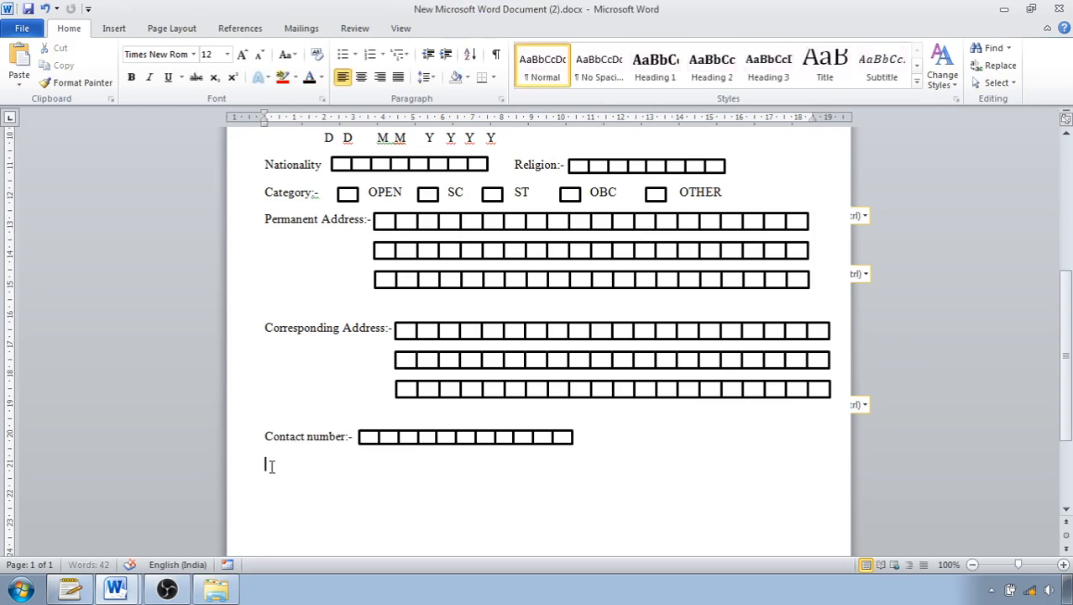
pyautogui.write('Email Address:-')
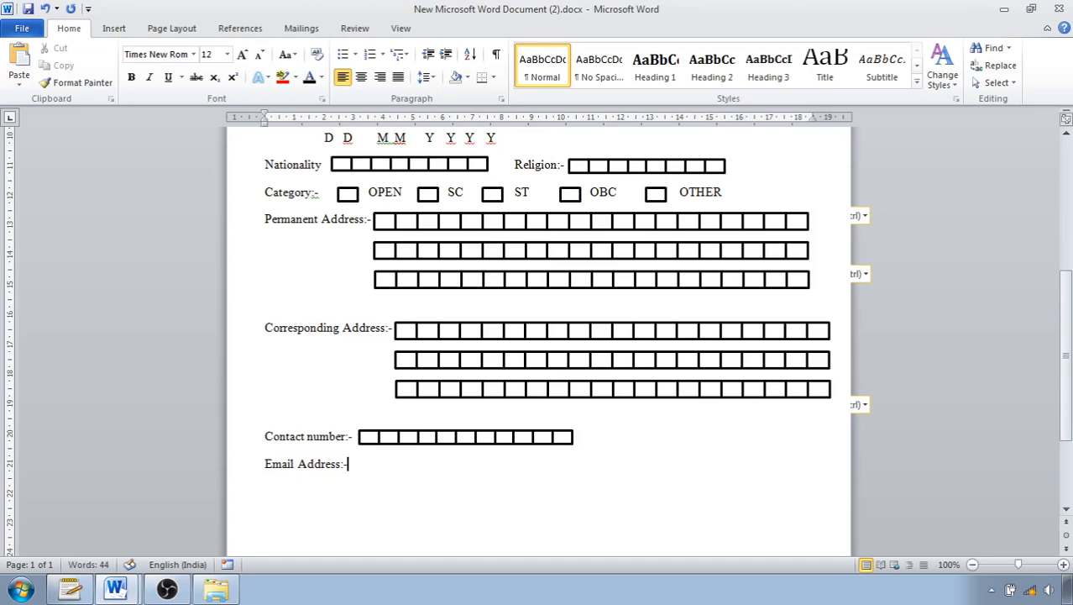
pyautogui.click(383, 434)
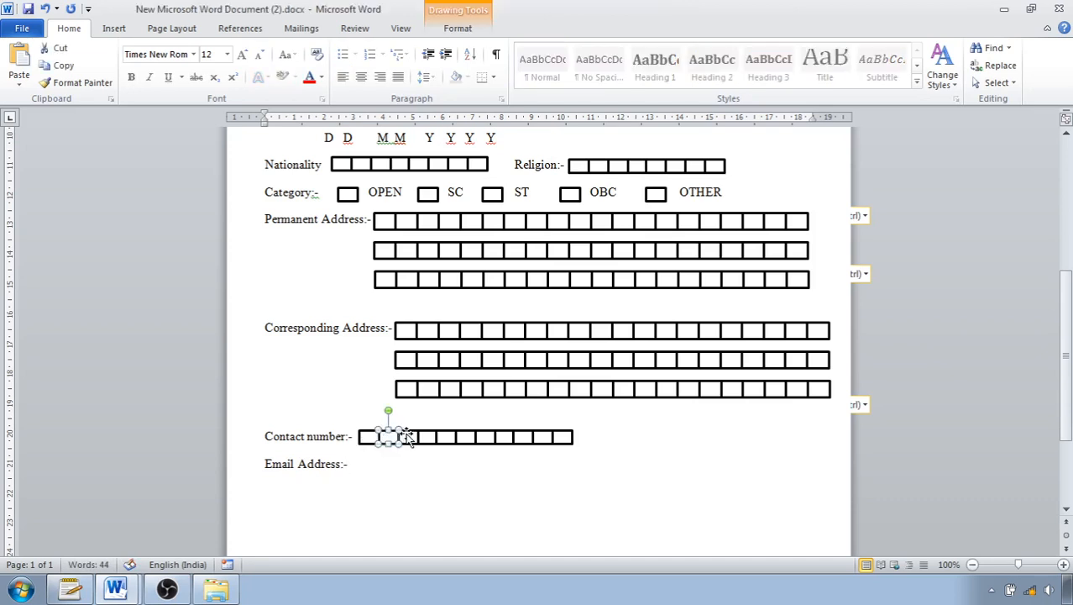
pyautogui.click(558, 431)
pyautogui.click(539, 432)
pyautogui.scroll(3, 542, 184)
pyautogui.scroll(-4, 474, 377)
pyautogui.click(433, 292)
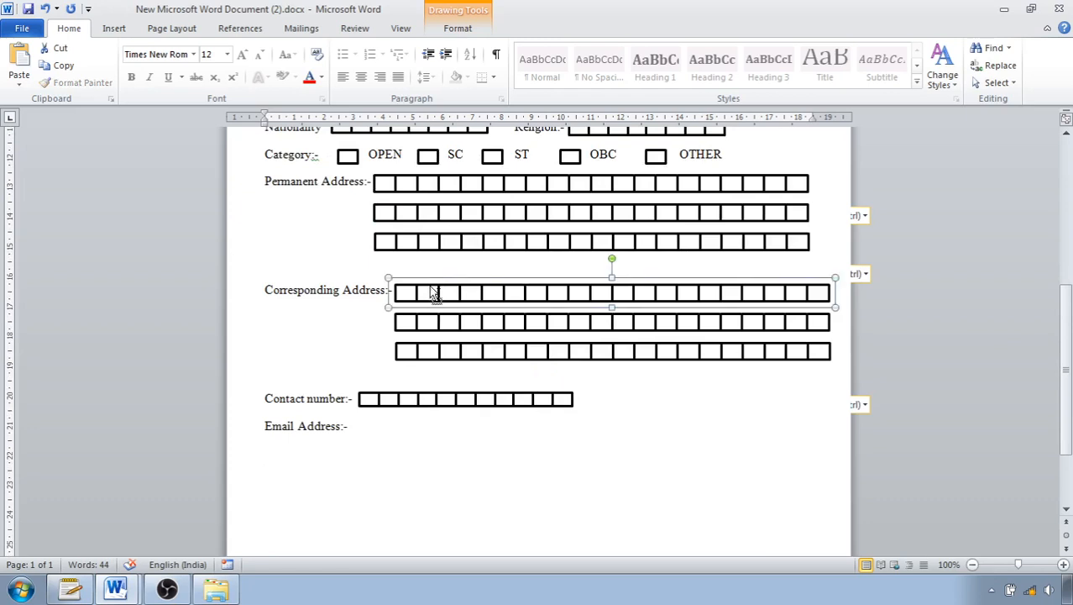
pyautogui.hotkey('ctrl', 'v')
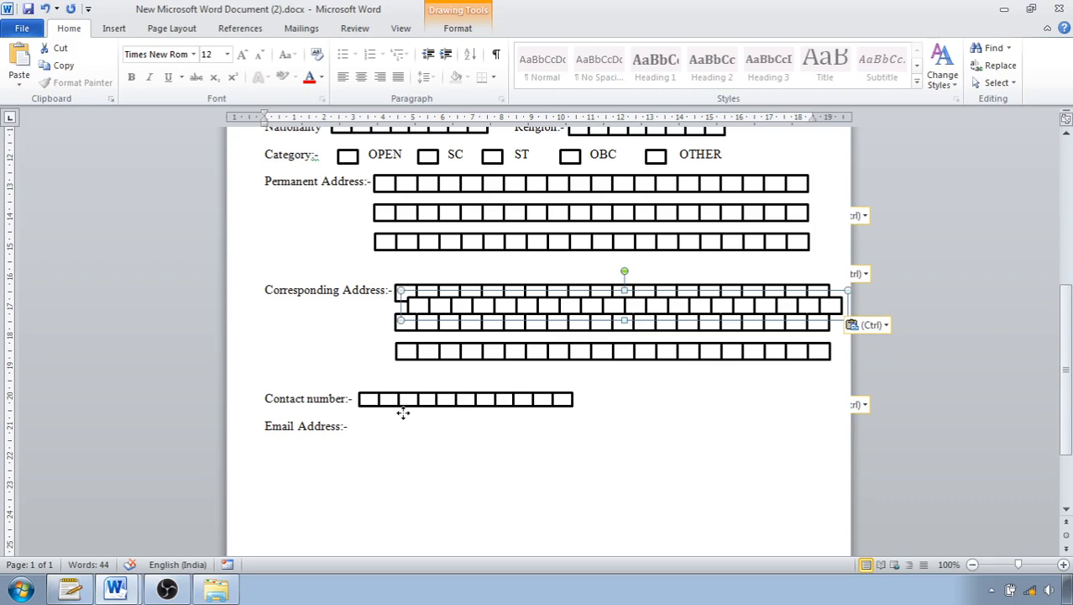
pyautogui.moveTo(403, 412); pyautogui.dragTo(402, 419)
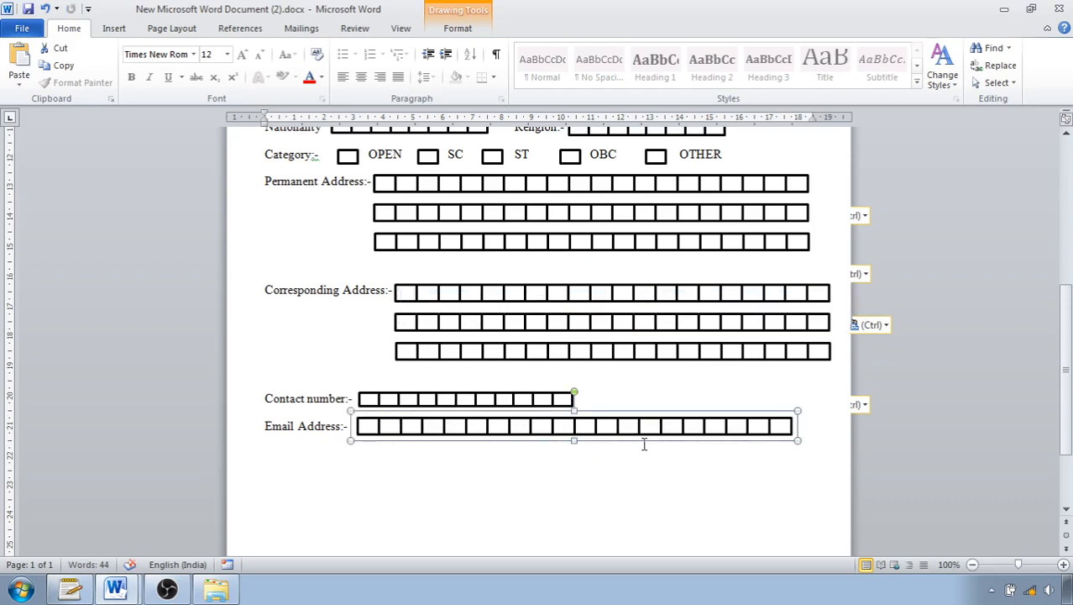
# Add a "Remark:-" label below the email address and draw a horizontal line about 15.5 cm long beside it.
pyautogui.click(272, 479)
pyautogui.click(271, 459)
pyautogui.write('Remark:-')
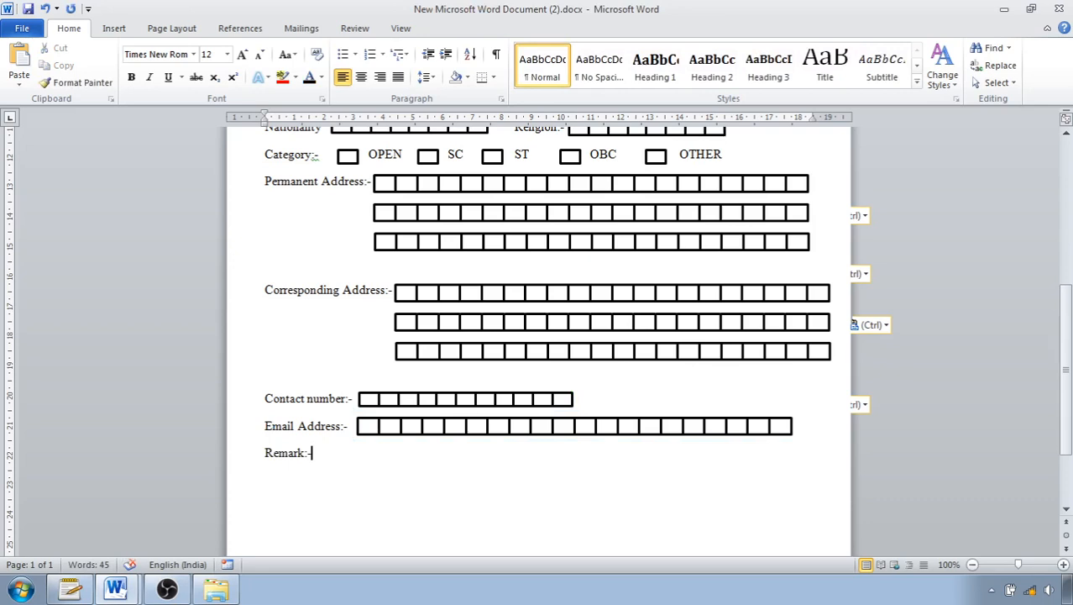
pyautogui.click(113, 28)
pyautogui.click(231, 67)
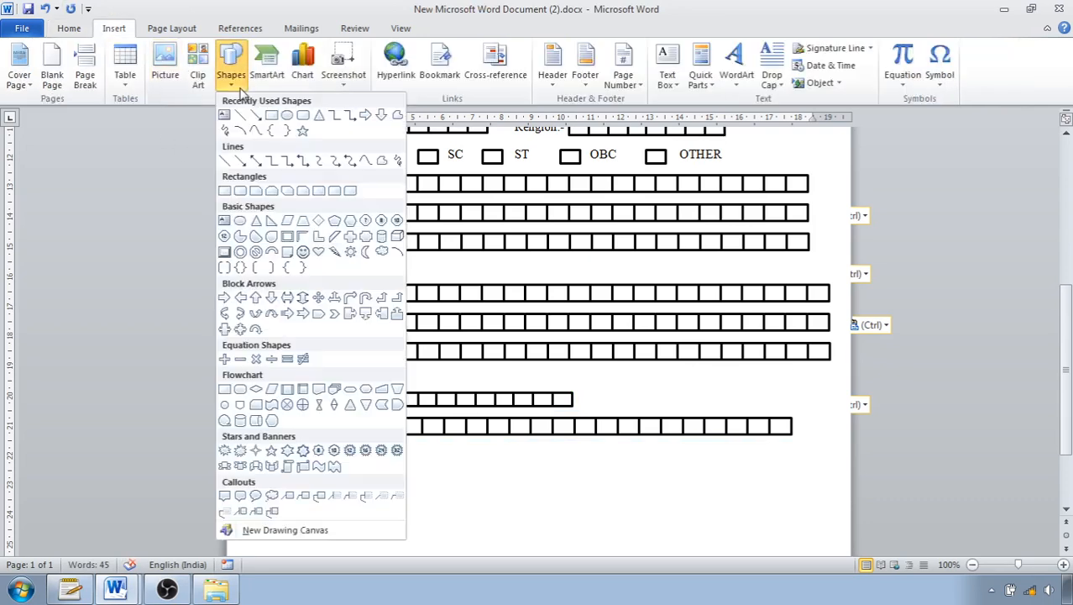
pyautogui.click(241, 114)
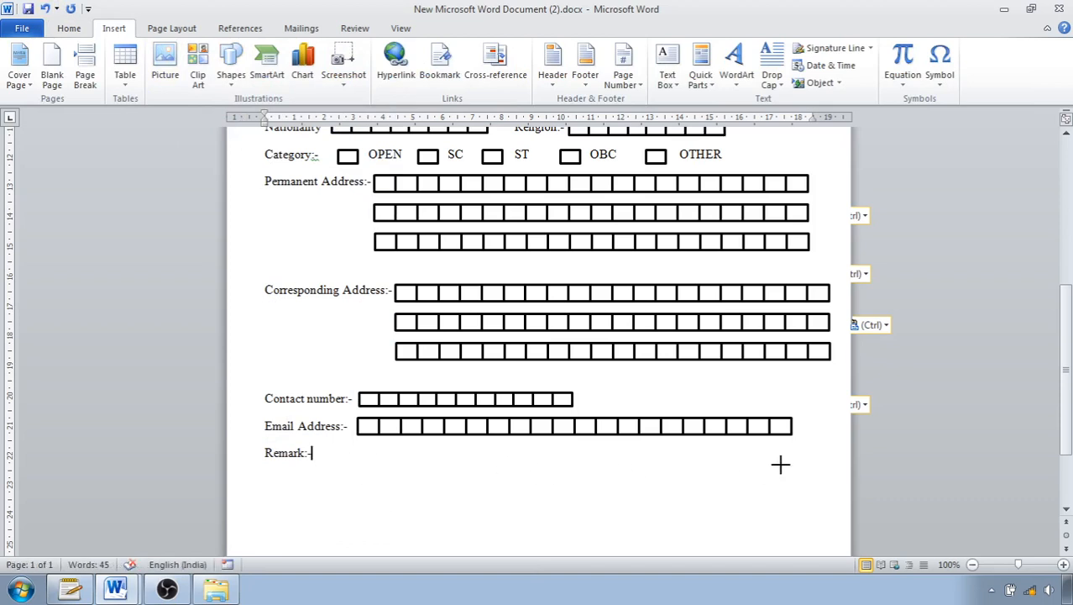
pyautogui.moveTo(783, 463); pyautogui.dragTo(784, 462)
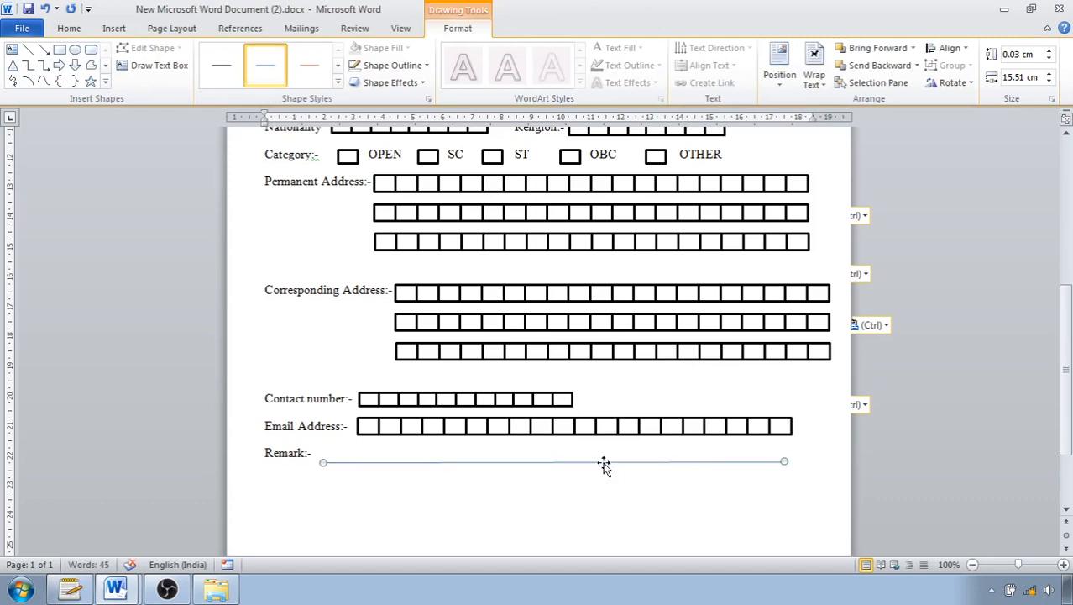
# Paste two copies of the remark line and stack them evenly below the original with their ends aligned.
pyautogui.hotkey('ctrl', 'v')
pyautogui.hotkey('ctrl', 'v')
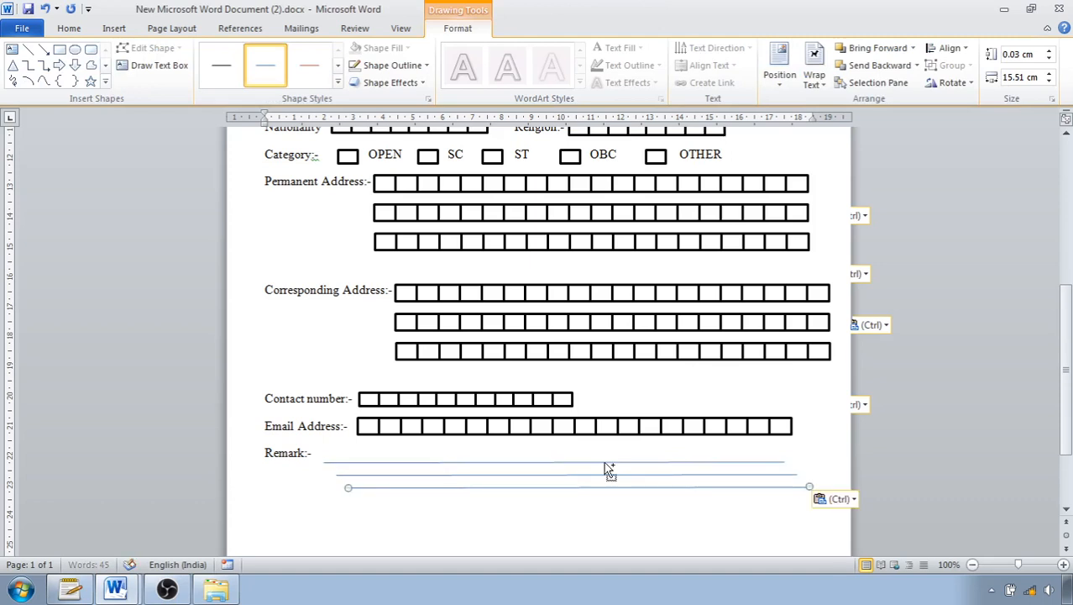
pyautogui.click(528, 474)
pyautogui.moveTo(517, 487); pyautogui.dragTo(508, 491)
pyautogui.click(502, 489)
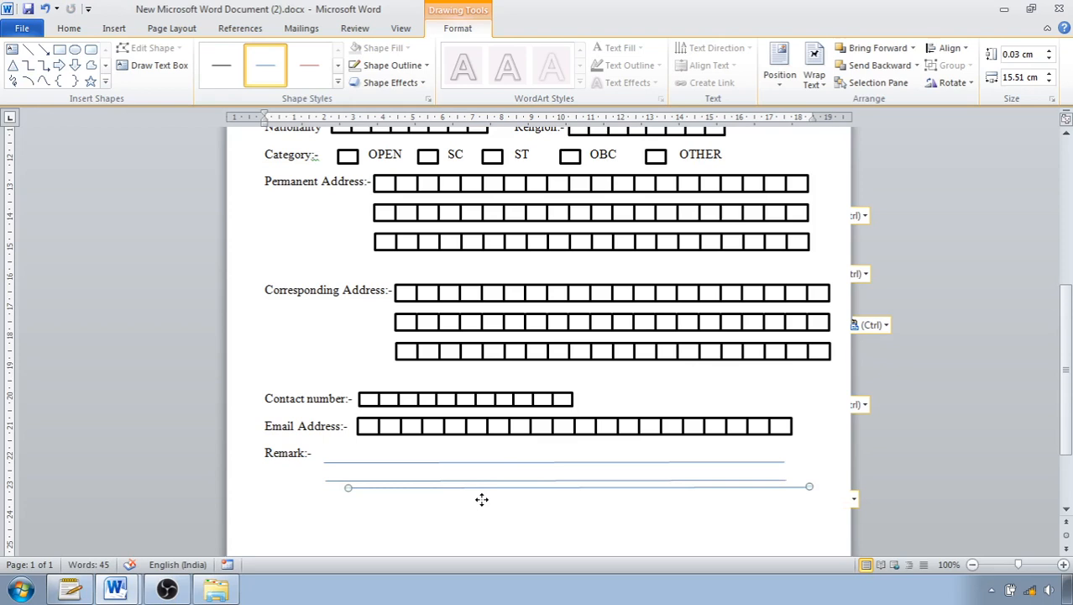
pyautogui.moveTo(481, 500); pyautogui.dragTo(481, 501)
# Select all three remark lines together and apply the second-row black line style to them.
pyautogui.click(488, 463)
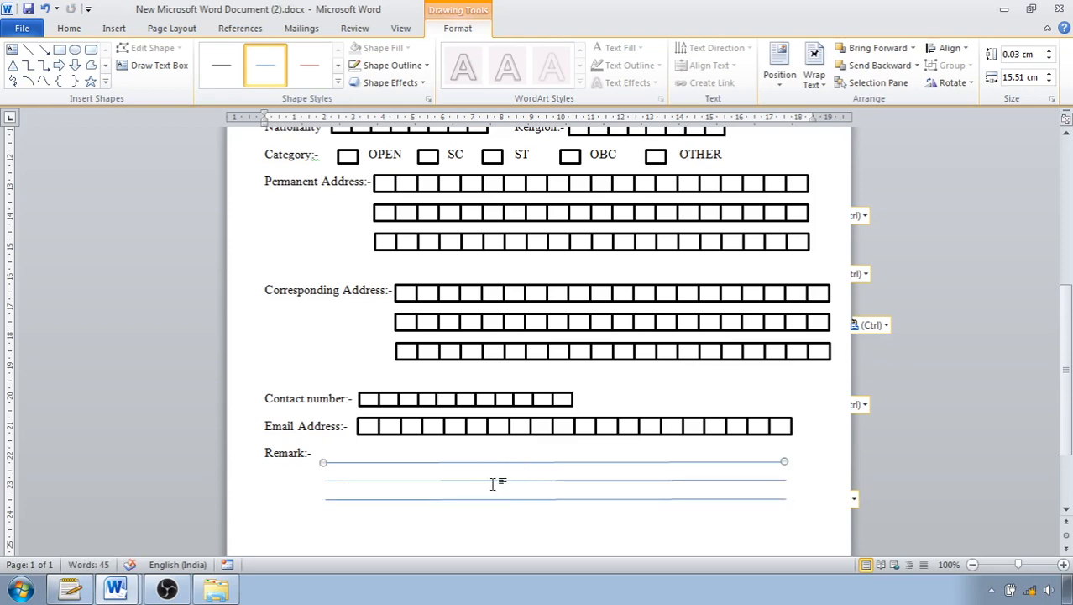
pyautogui.keyDown('shift'); pyautogui.click(500, 480); pyautogui.keyUp('shift')
pyautogui.keyDown('shift'); pyautogui.click(502, 499); pyautogui.keyUp('shift')
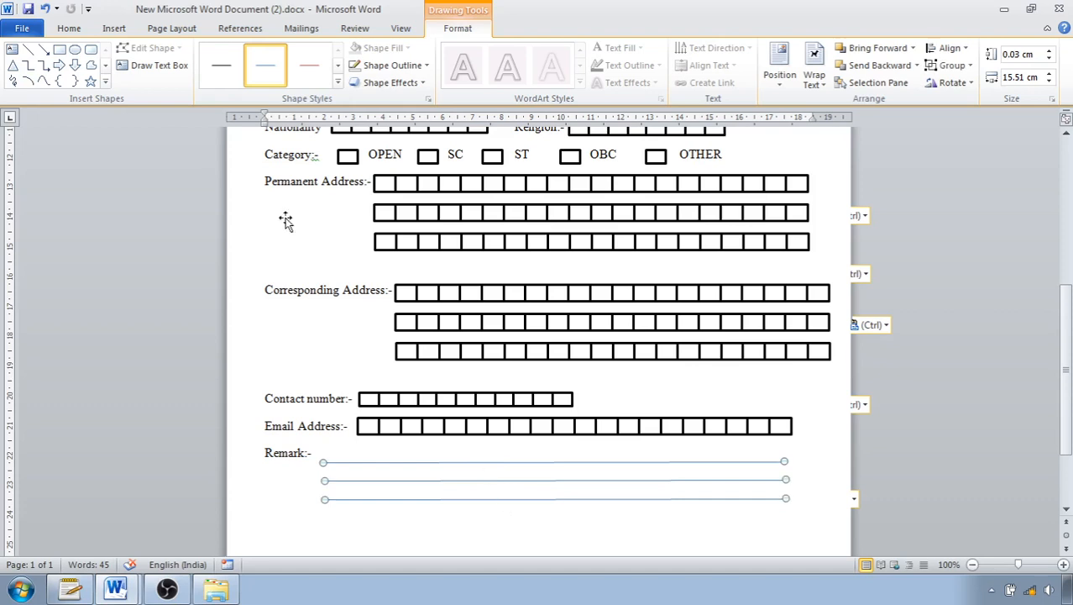
pyautogui.click(337, 82)
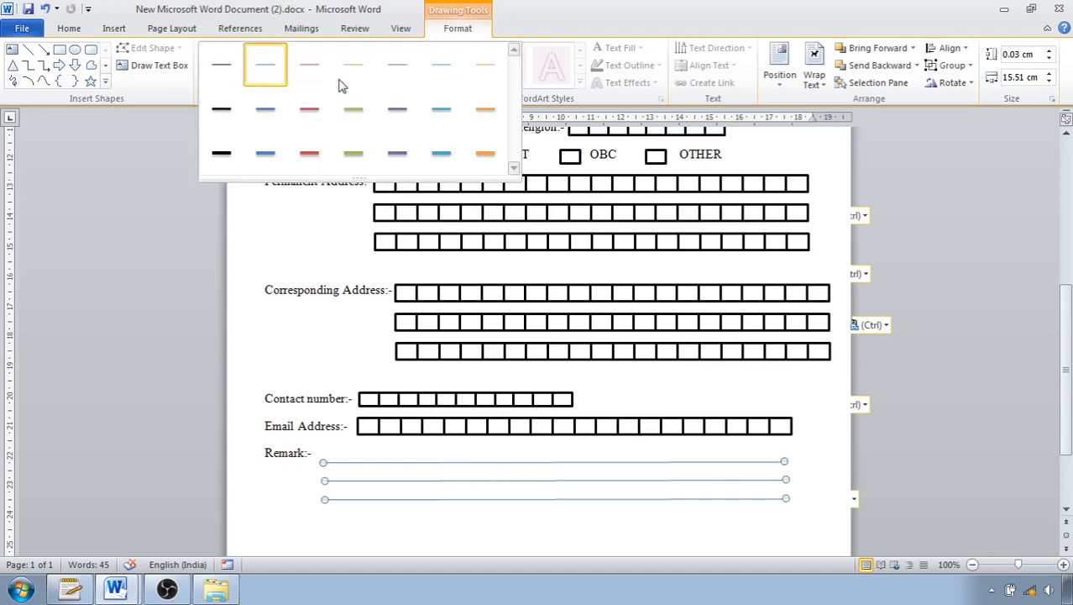
pyautogui.click(238, 112)
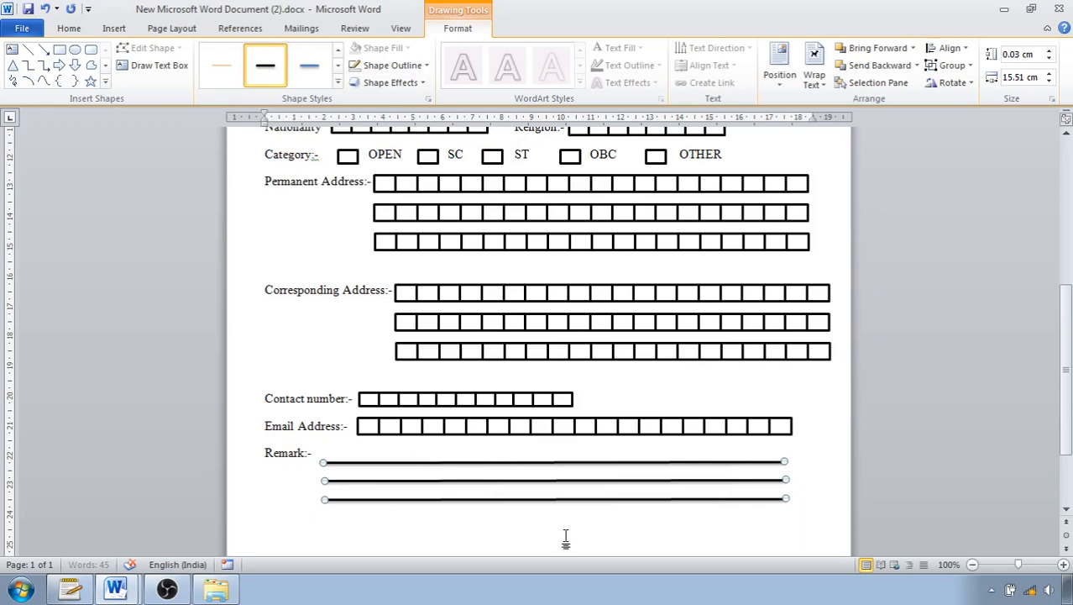
# Add the labels "REcivers Signature" and "Student Signature" spaced apart on one line below the remark lines.
pyautogui.click(333, 530)
pyautogui.scroll(-2, 323, 503)
pyautogui.doubleClick(278, 469)
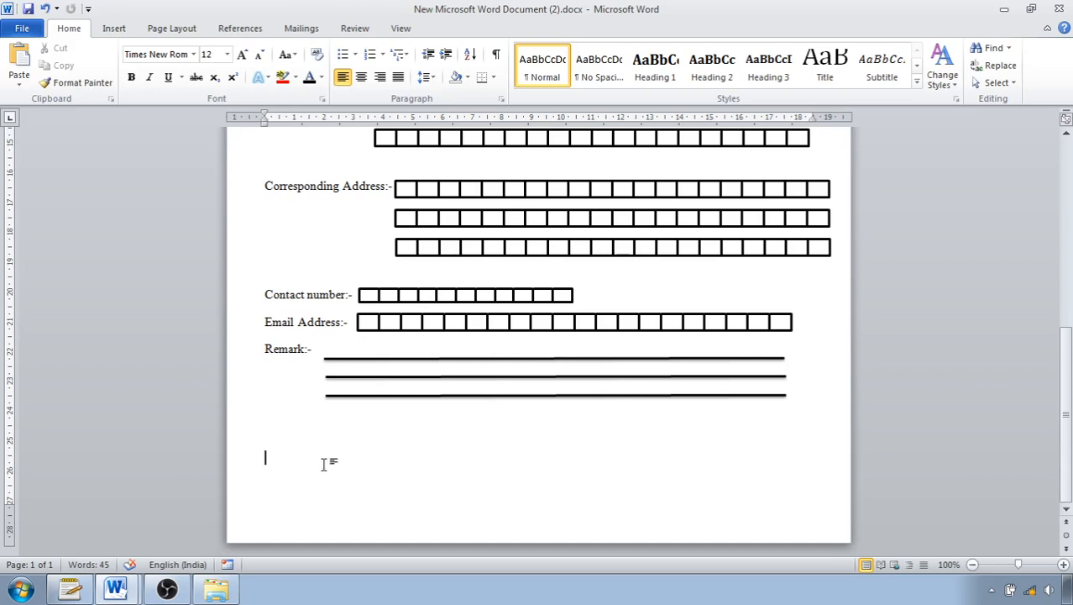
pyautogui.write('REcivers Sig')
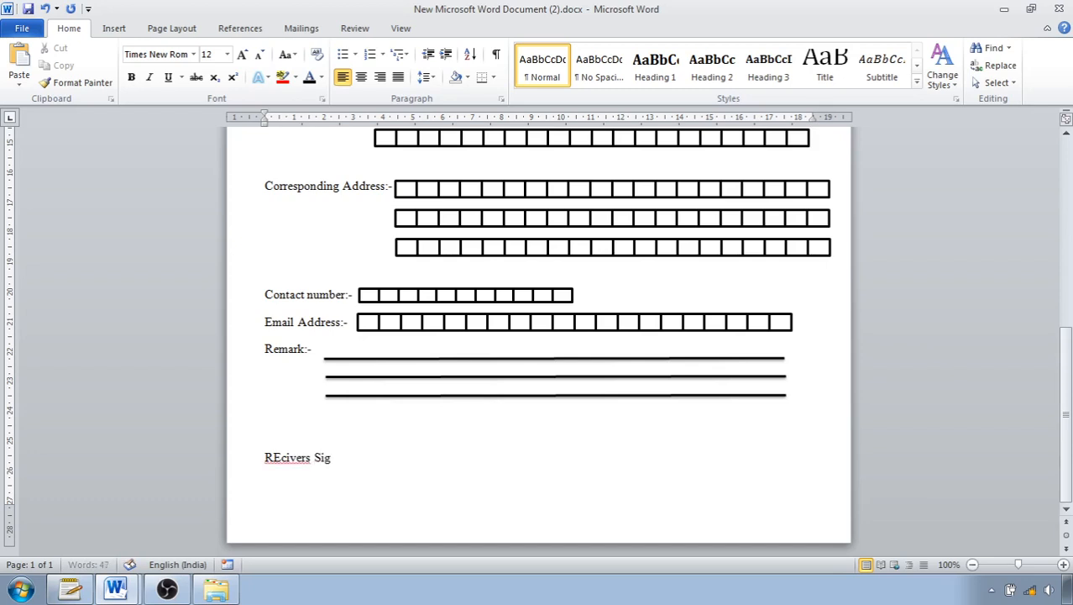
pyautogui.write('nature')
pyautogui.press('BackSpace')
pyautogui.press('BackSpace')
pyautogui.write('Student Signature')
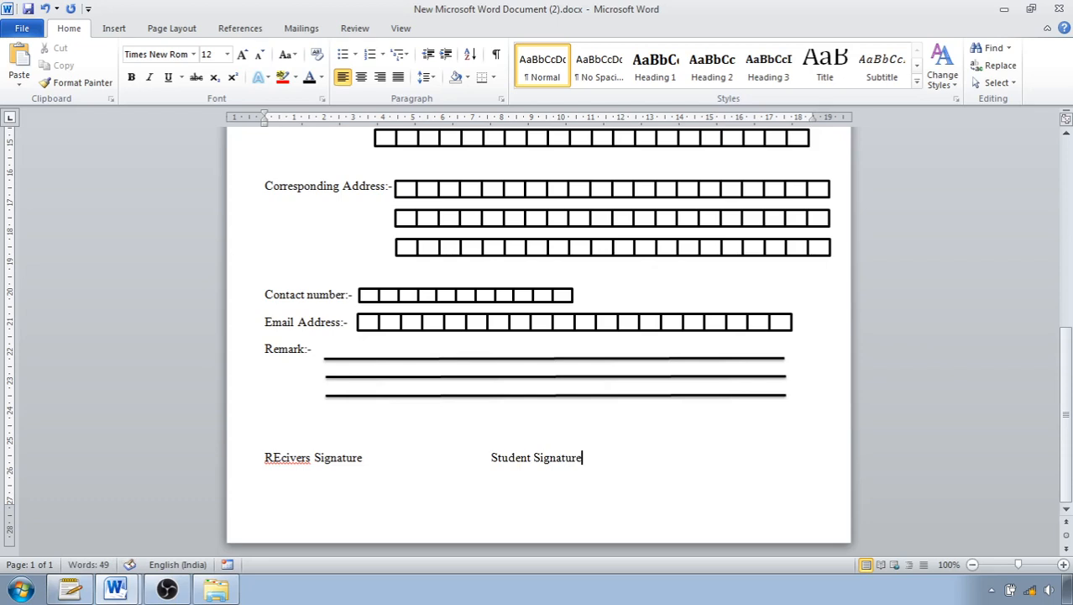
# Add a "Parents Signature" label on the same line, spaced three tab stops after "Student Signature".
pyautogui.press('Tab')
pyautogui.press('Tab')
pyautogui.press('Tab')
pyautogui.write('p')
pyautogui.press('BackSpace')
pyautogui.write('P')
pyautogui.write('aren')
pyautogui.write('Sigh')
pyautogui.press('BackSpace')
pyautogui.write('nature')
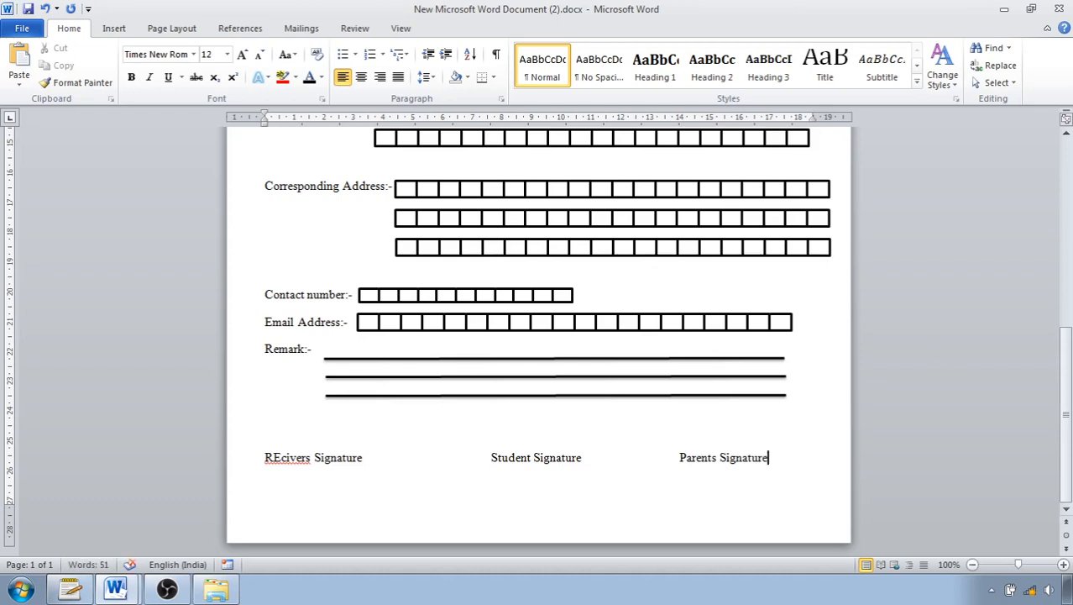
# Correct the misspelled first signature label to "Receivers" and insert a blank line above the signature labels.
pyautogui.rightClick(283, 459)
pyautogui.click(357, 160)
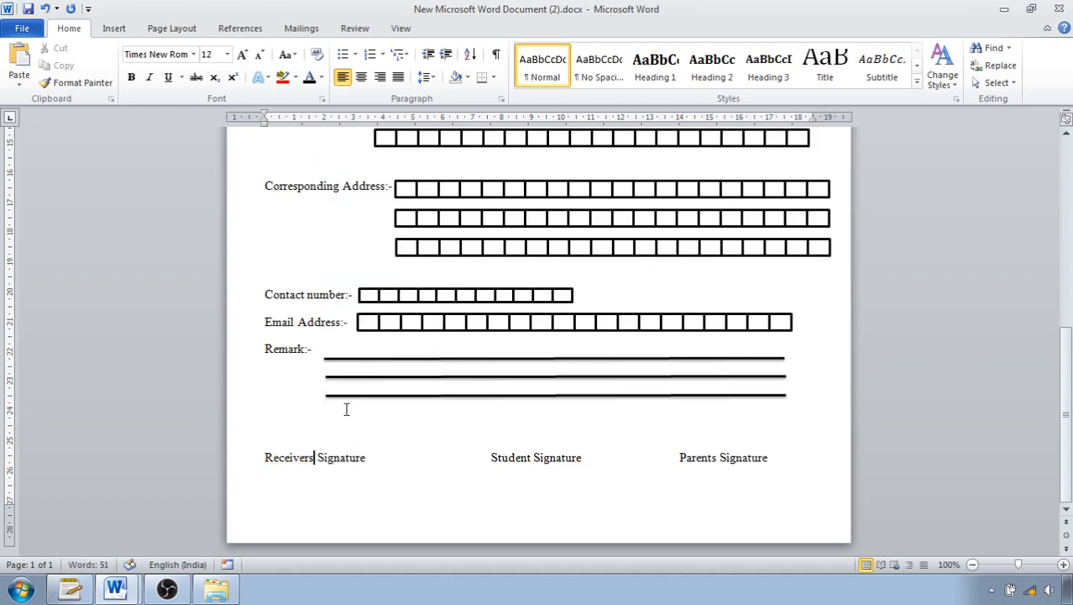
pyautogui.click(260, 458)
pyautogui.press('Return')
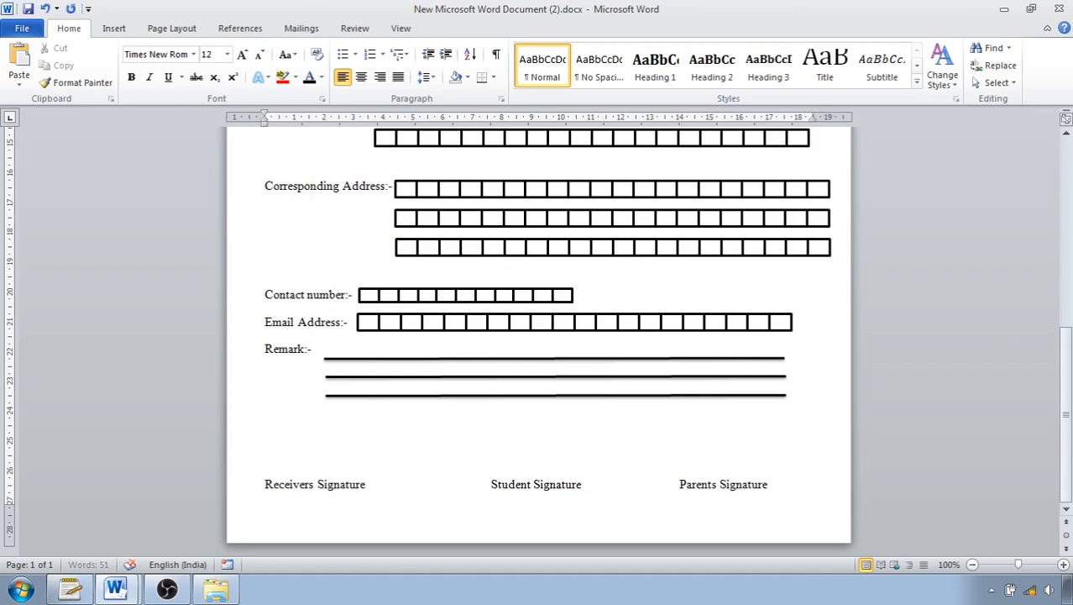
# Draw a horizontal line about 3.4 cm long above "Receivers Signature" and give it the second-row black line style.
pyautogui.click(111, 28)
pyautogui.click(220, 74)
pyautogui.click(236, 115)
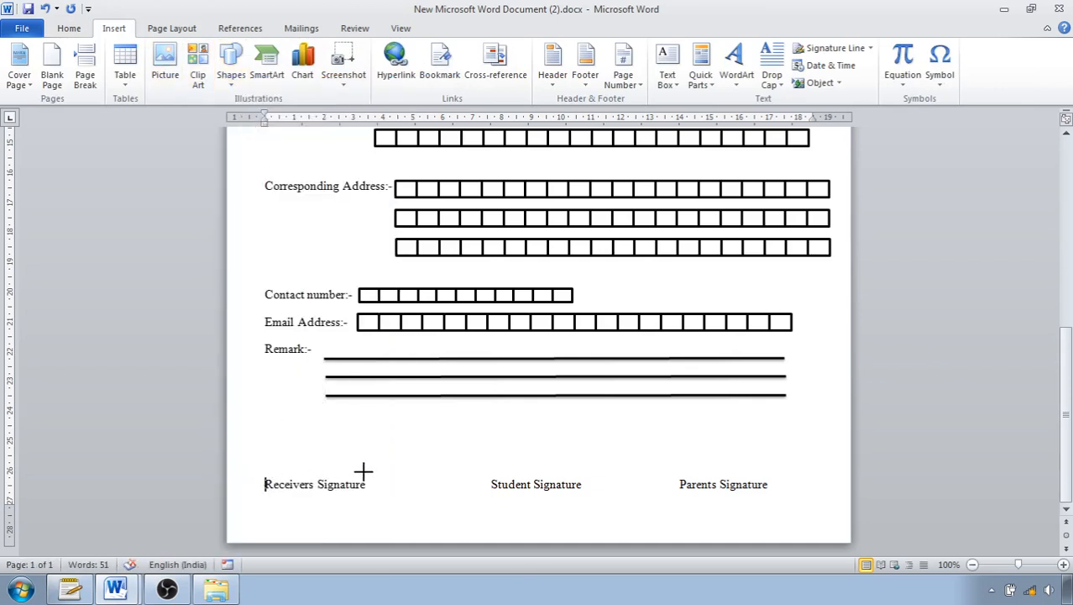
pyautogui.moveTo(363, 472); pyautogui.dragTo(365, 472)
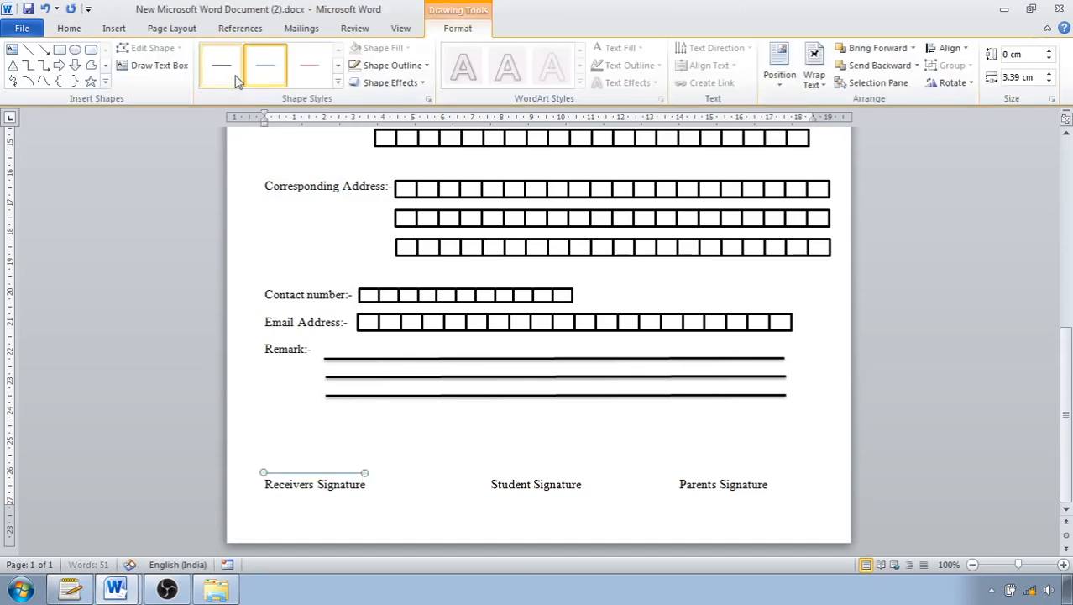
pyautogui.click(337, 89)
pyautogui.click(220, 110)
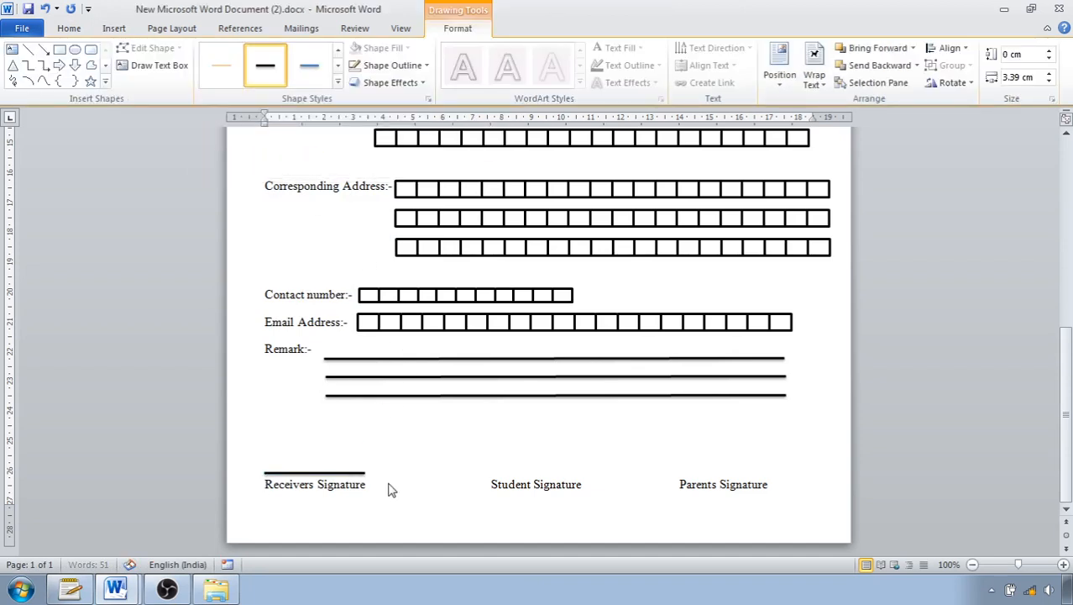
# Duplicate the signature line twice and place the copies above "Student Signature" and "Parents Signature".
pyautogui.hotkey('ctrl', 'd')
pyautogui.hotkey('ctrl', 'd')
pyautogui.click(362, 486)
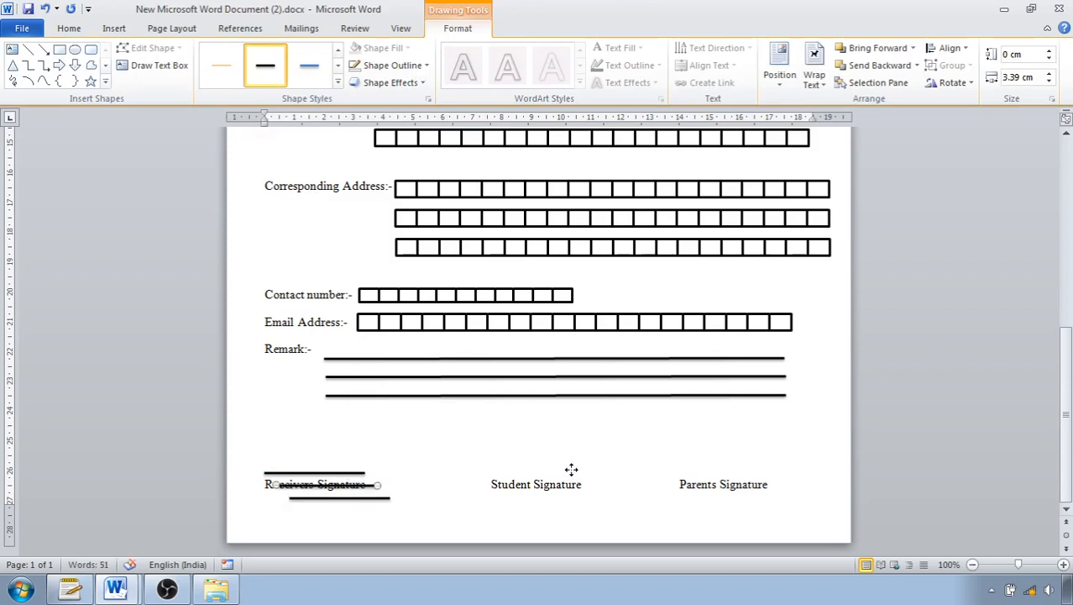
pyautogui.moveTo(567, 468); pyautogui.dragTo(567, 471)
pyautogui.click(386, 498)
pyautogui.moveTo(730, 470)
pyautogui.mouseDown()
pyautogui.moveTo(772, 471)
pyautogui.moveTo(762, 467)
pyautogui.mouseUp()
pyautogui.scroll(3, 616, 395)
pyautogui.scroll(6, 617, 394)
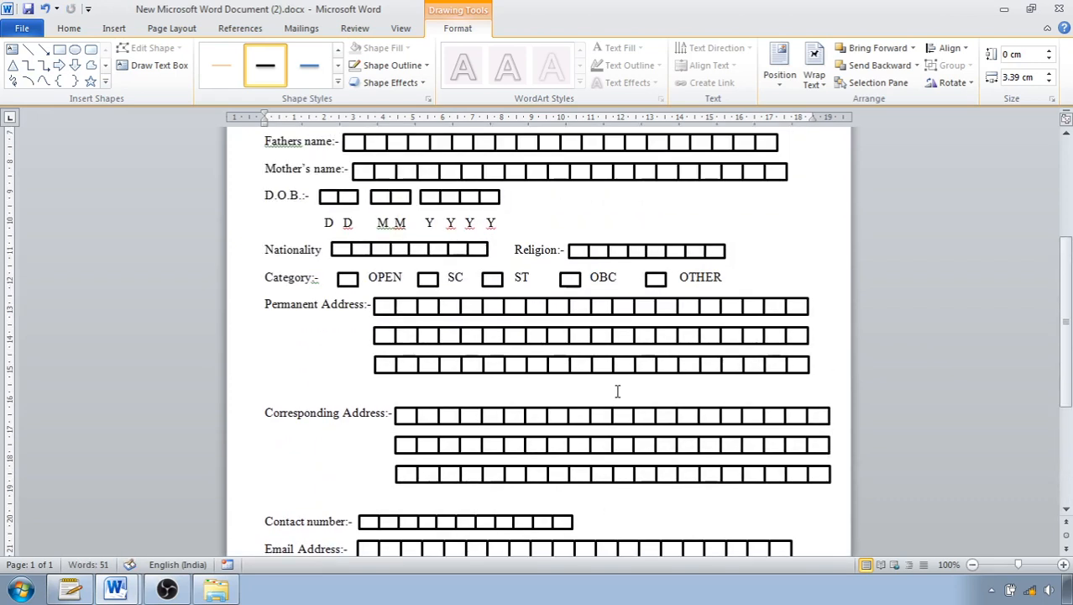
pyautogui.scroll(3, 616, 385)
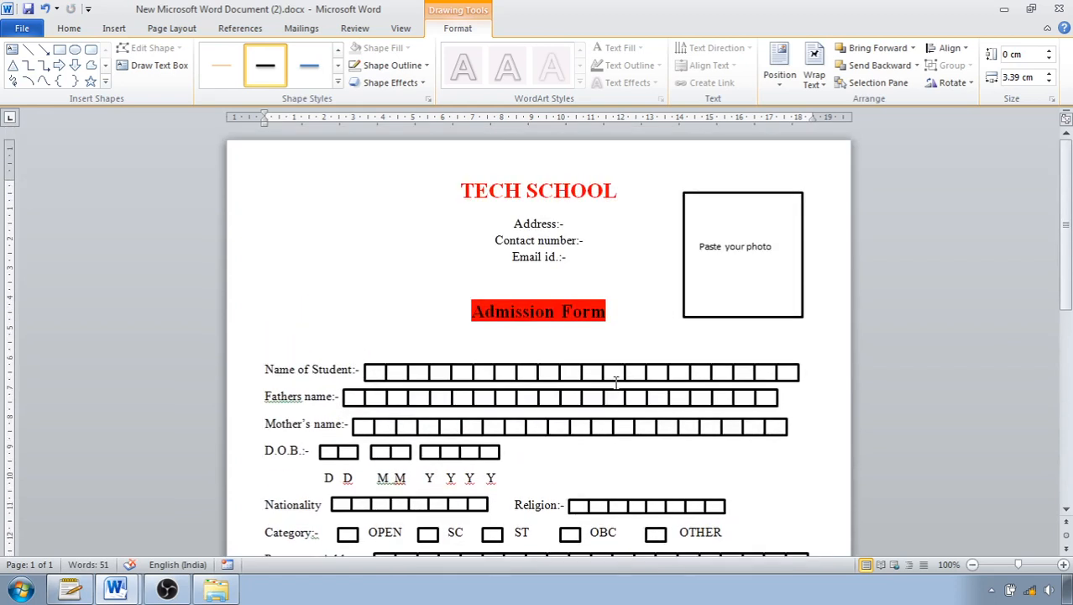